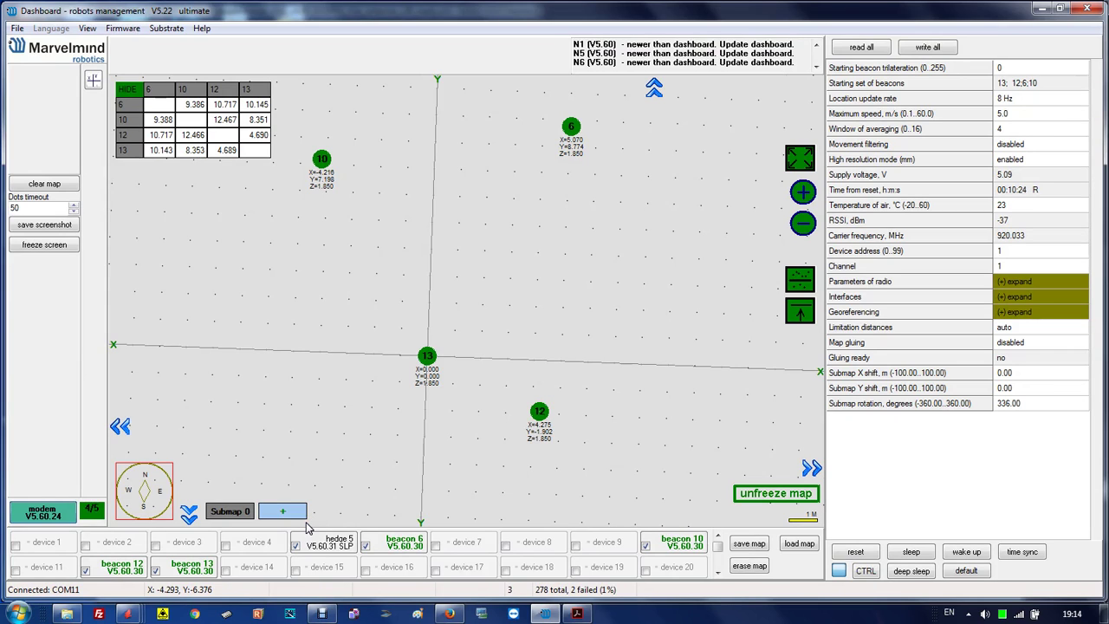
Open the File menu above the map of beacons 6, 10, 12 and 13
left_click(431, 487)
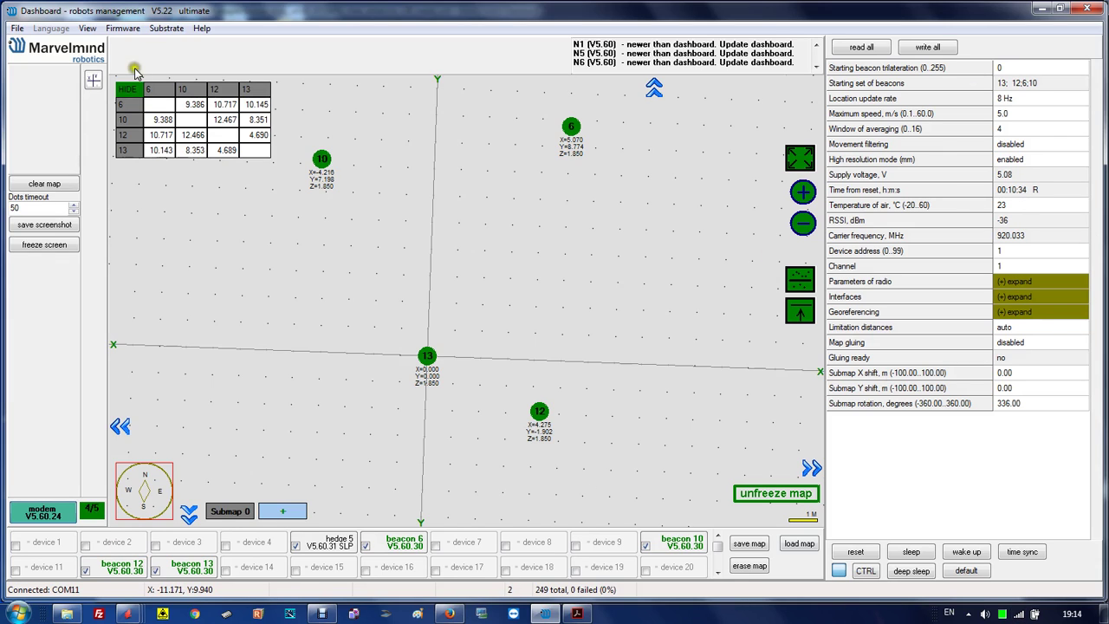
Browse the File and View menus, then display beacon 6's parameters (address 6, channel 1, height 1.85 m)
left_click(17, 29)
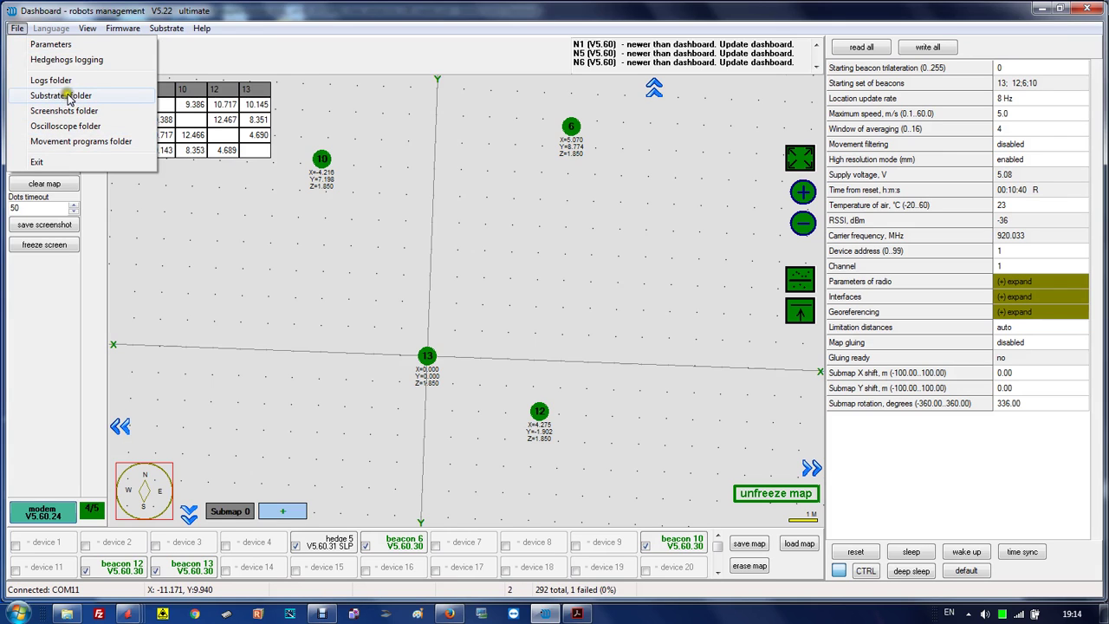
mouse_move(88, 30)
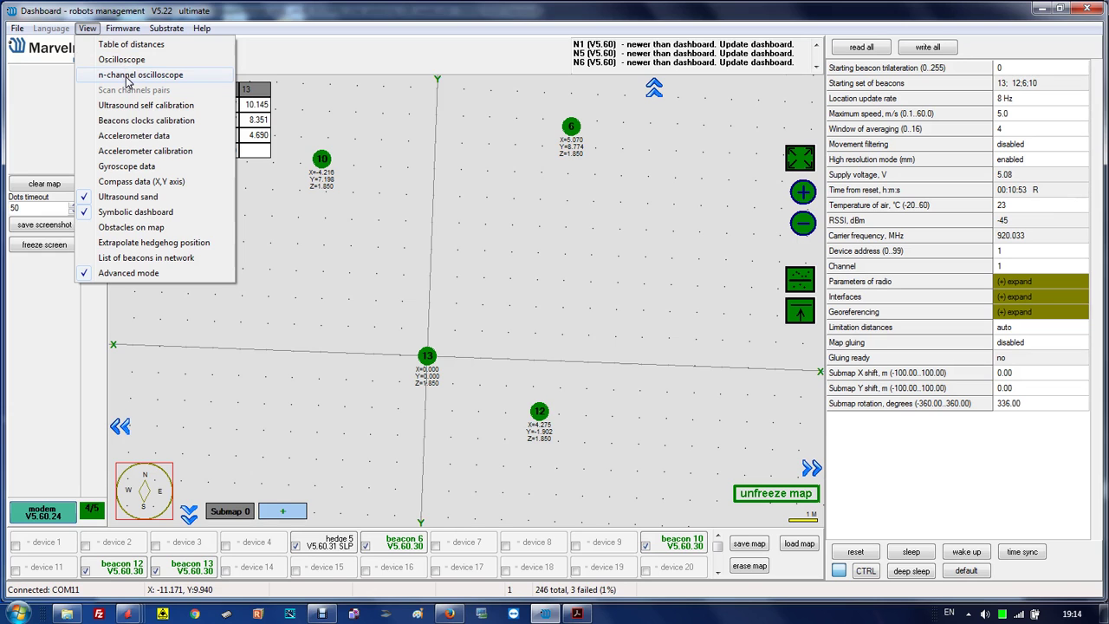
left_click(399, 544)
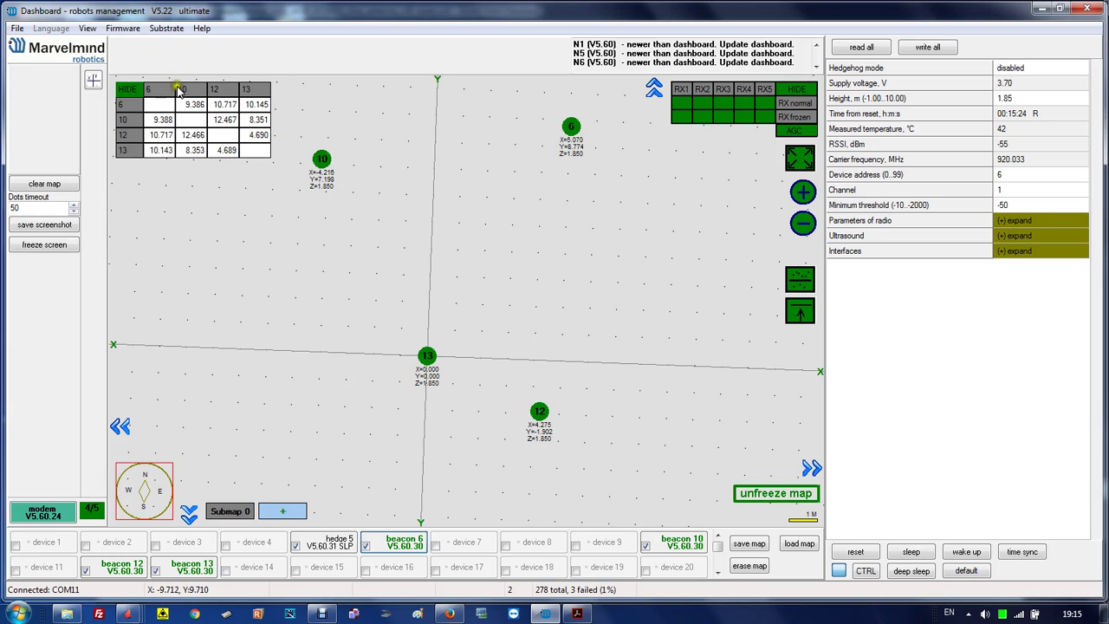
left_click(87, 29)
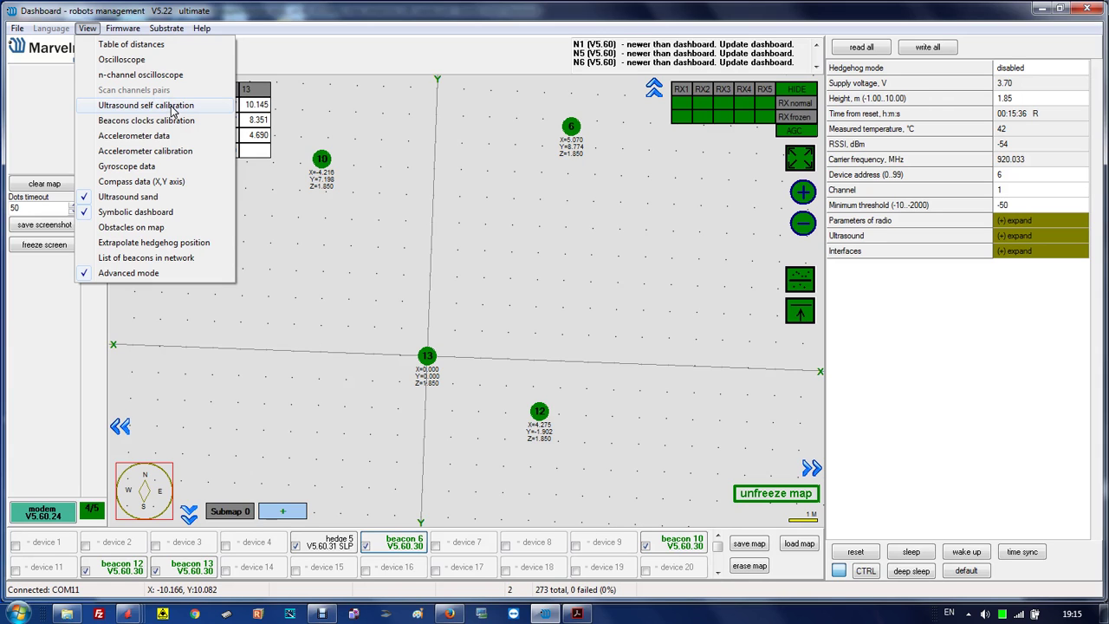
left_click(403, 548)
left_click(88, 28)
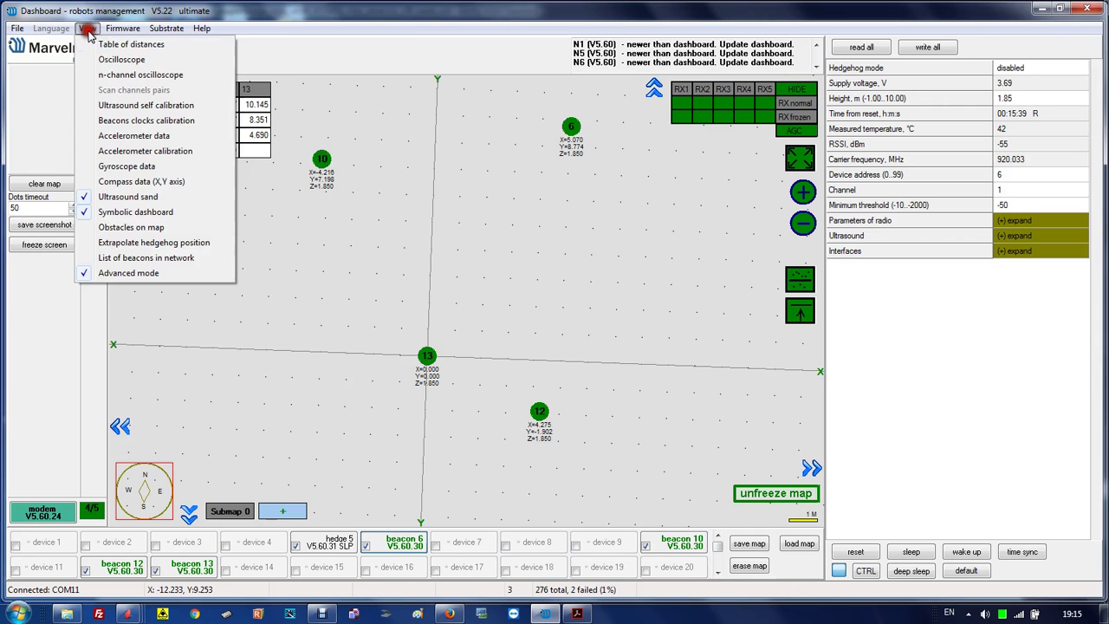
left_click(113, 105)
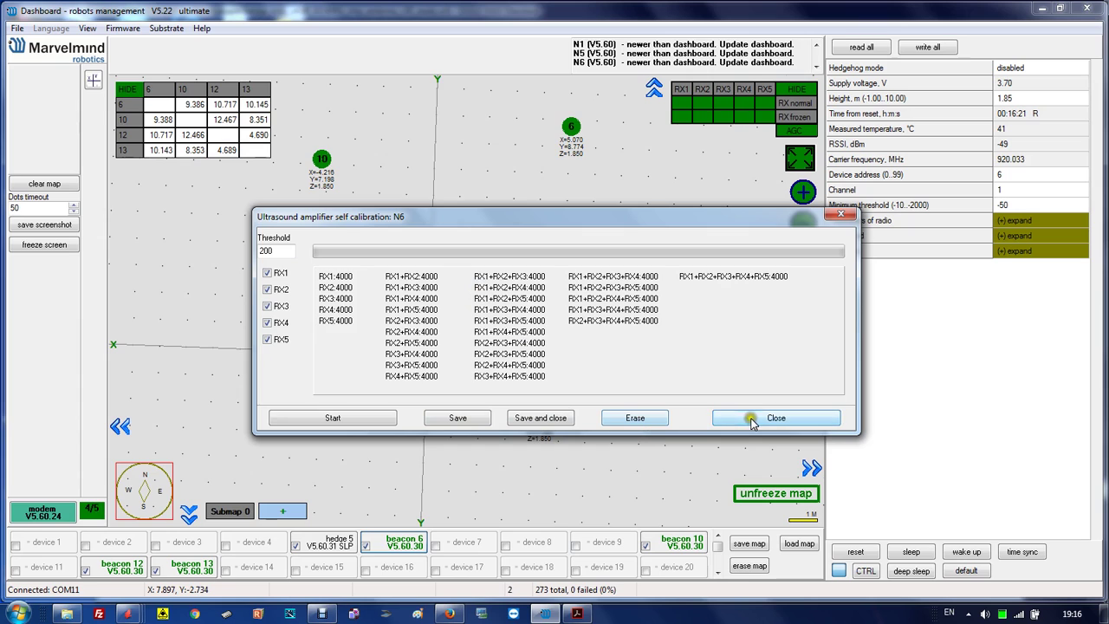
left_click(630, 415)
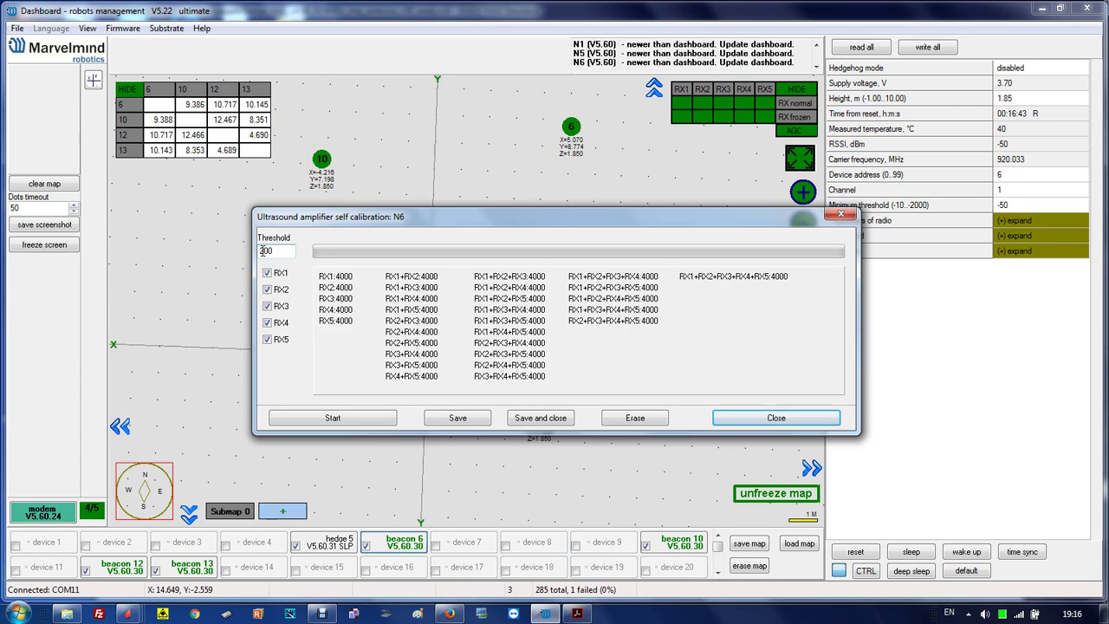
left_click(262, 250)
left_click(753, 420)
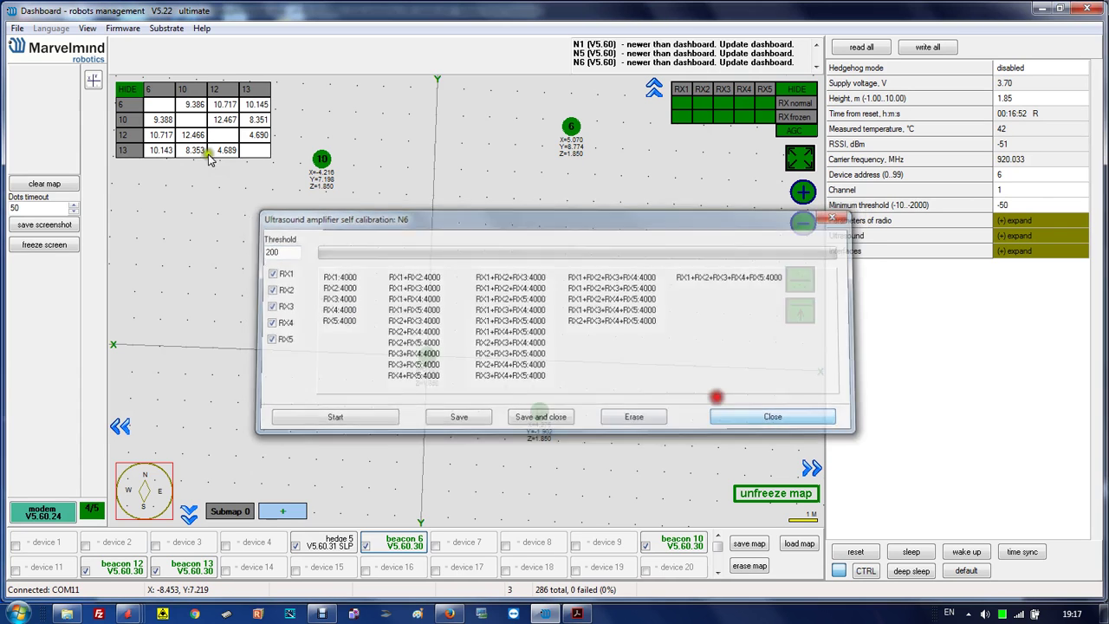
left_click(86, 29)
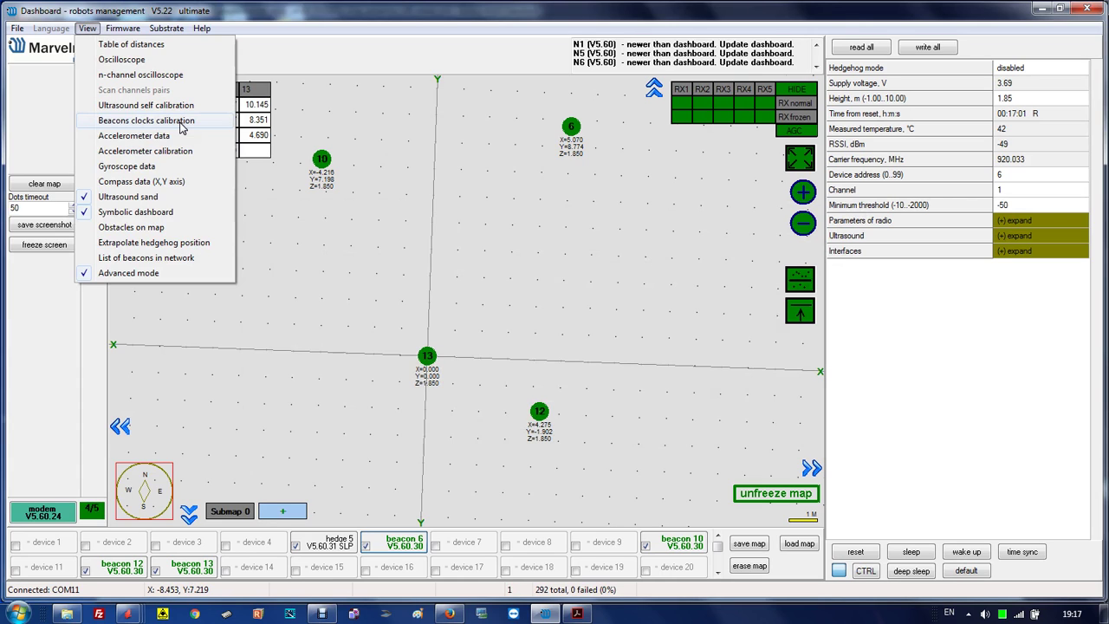
left_click(176, 136)
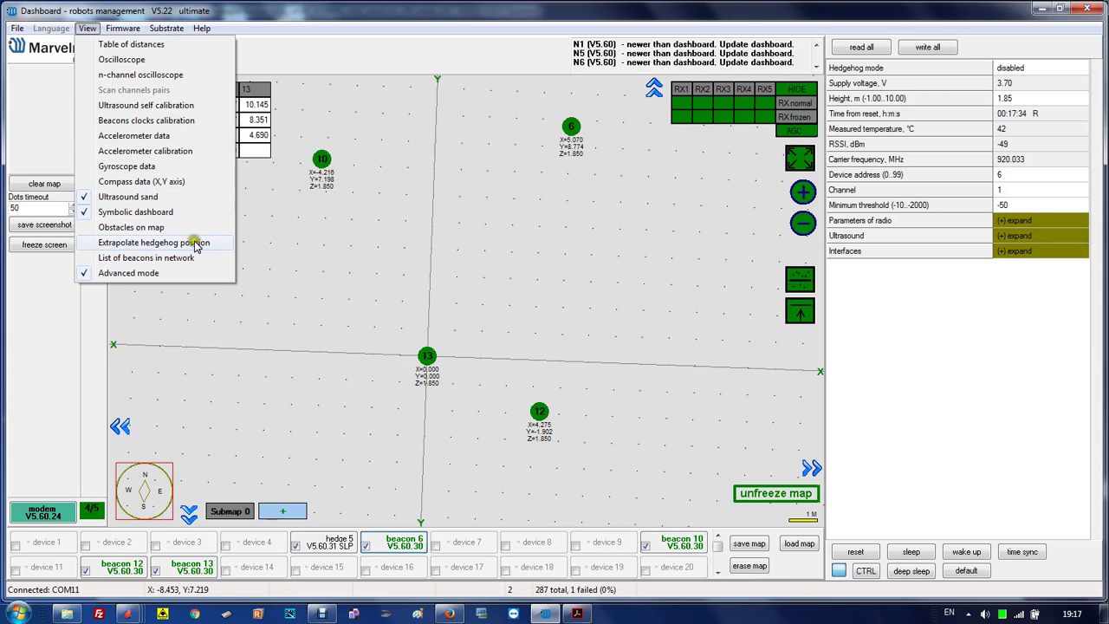
left_click(147, 213)
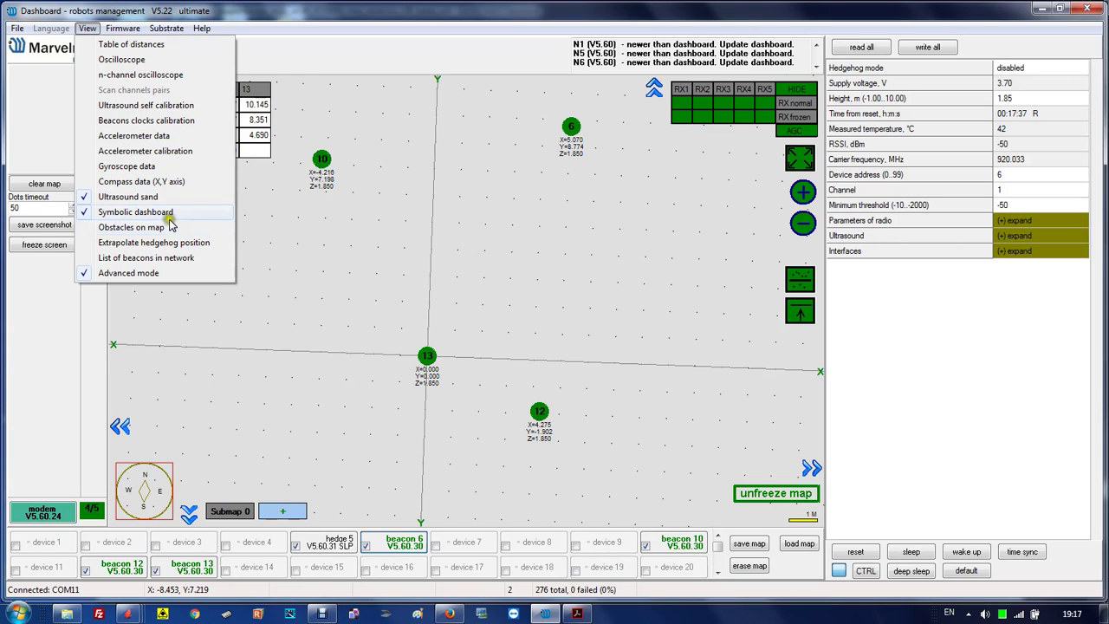
left_click(143, 244)
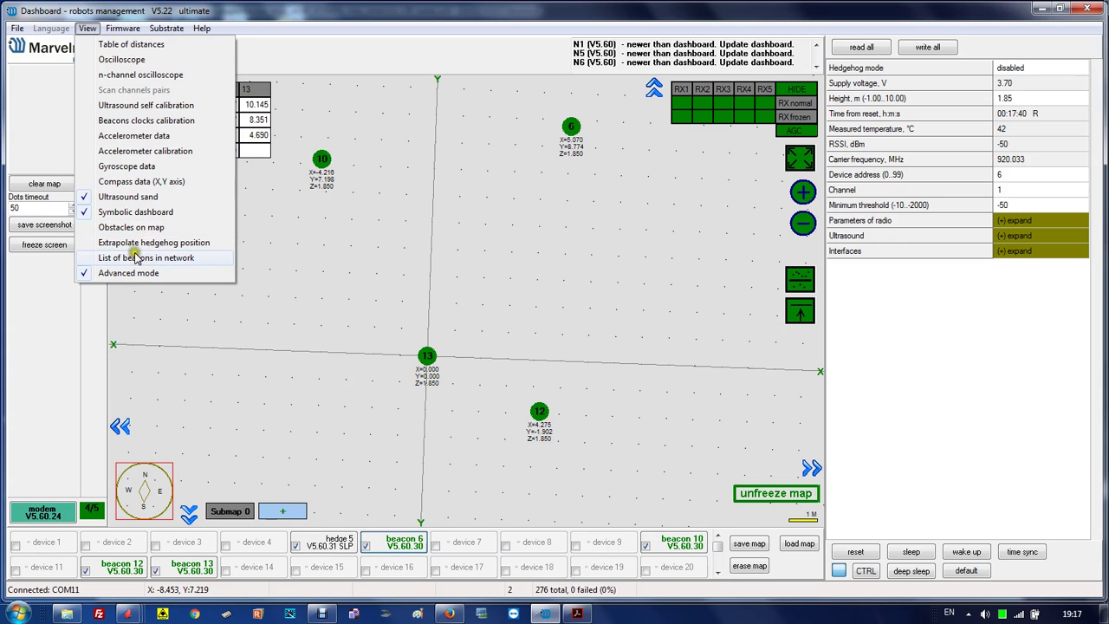
left_click(139, 259)
left_click(156, 30)
left_click(88, 29)
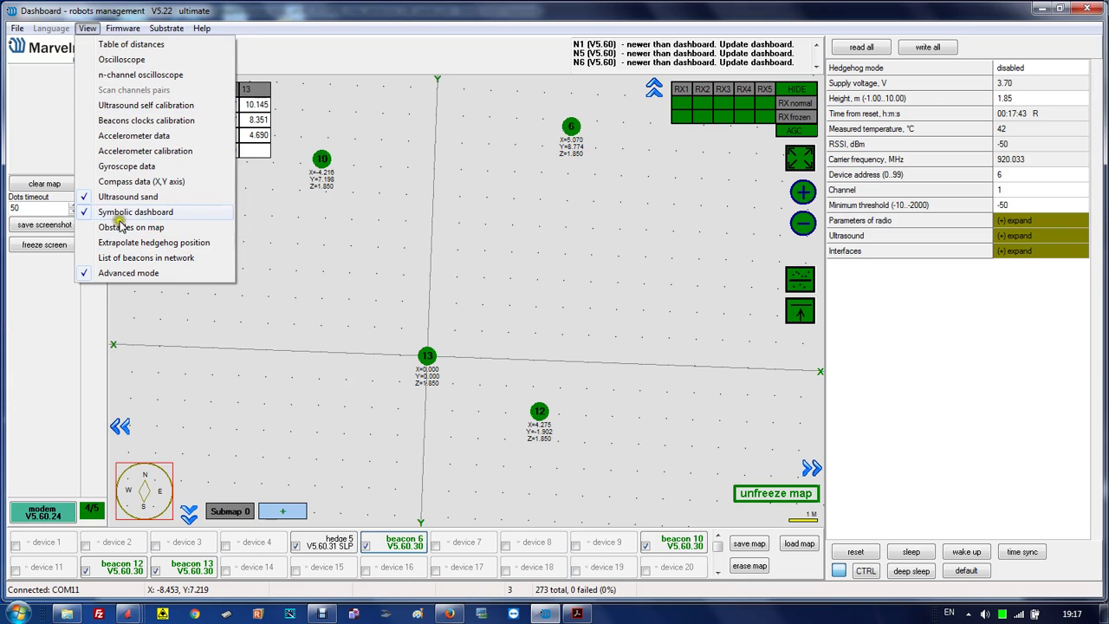
left_click(145, 105)
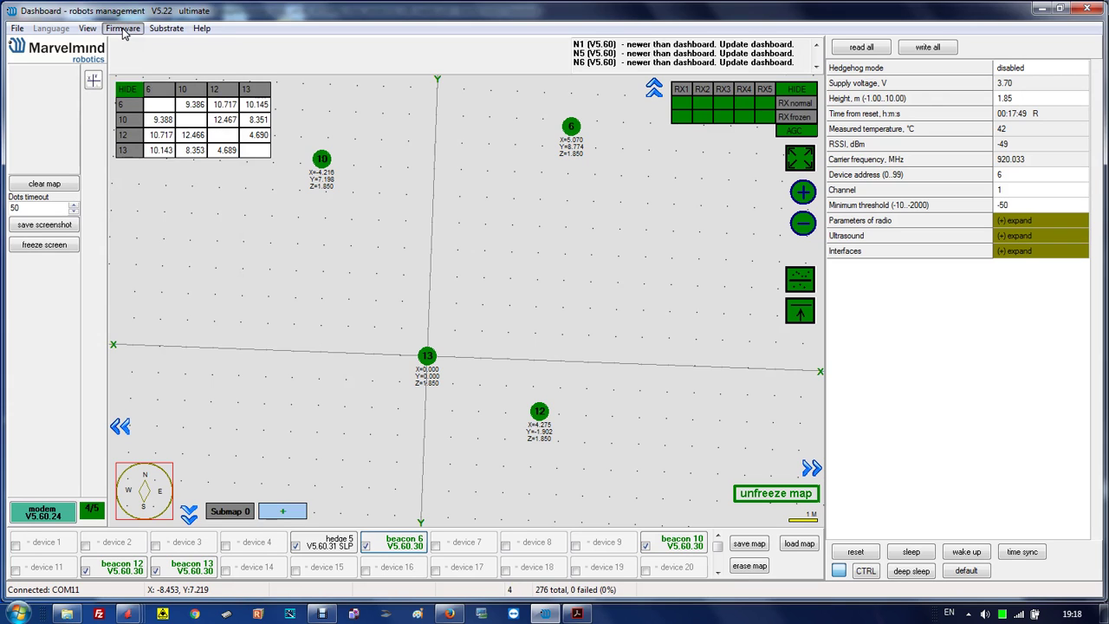
left_click(122, 29)
left_click(174, 47)
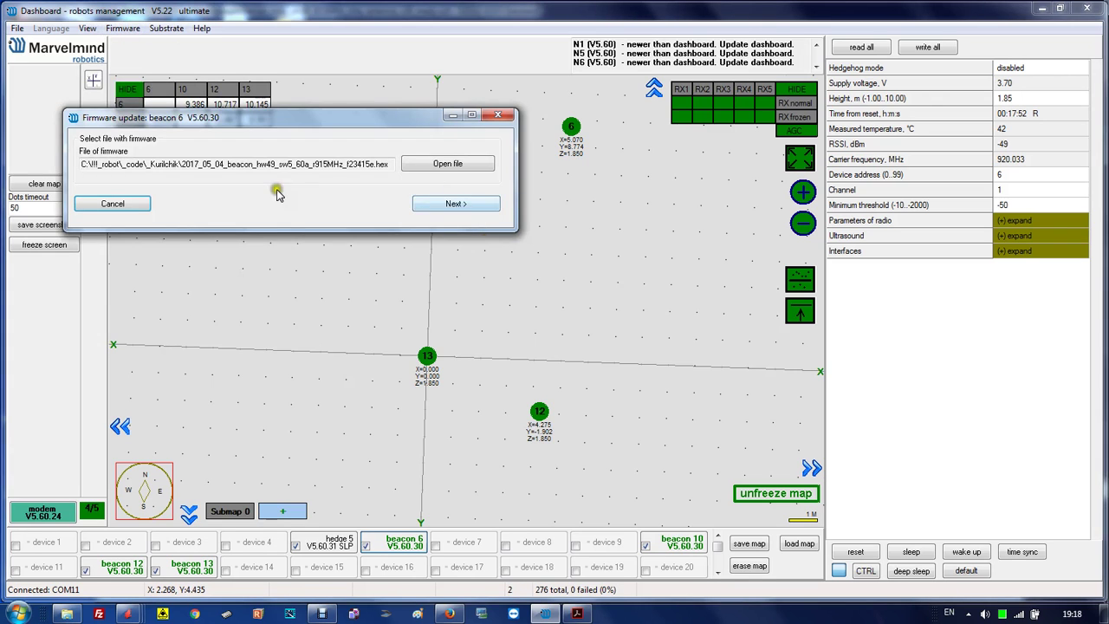
left_click(141, 210)
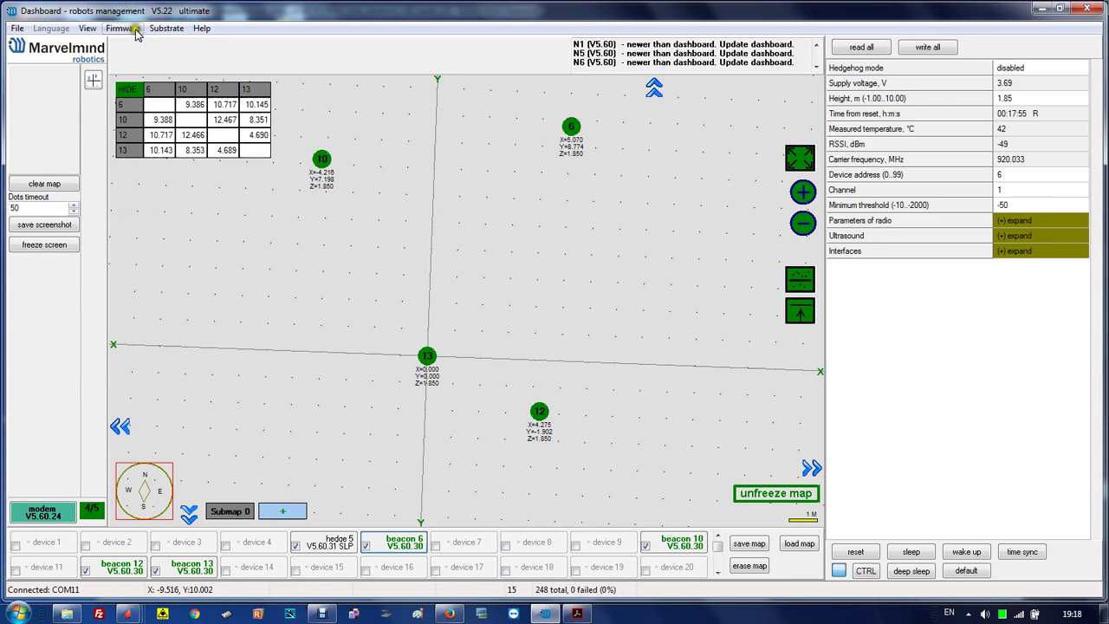
left_click(167, 29)
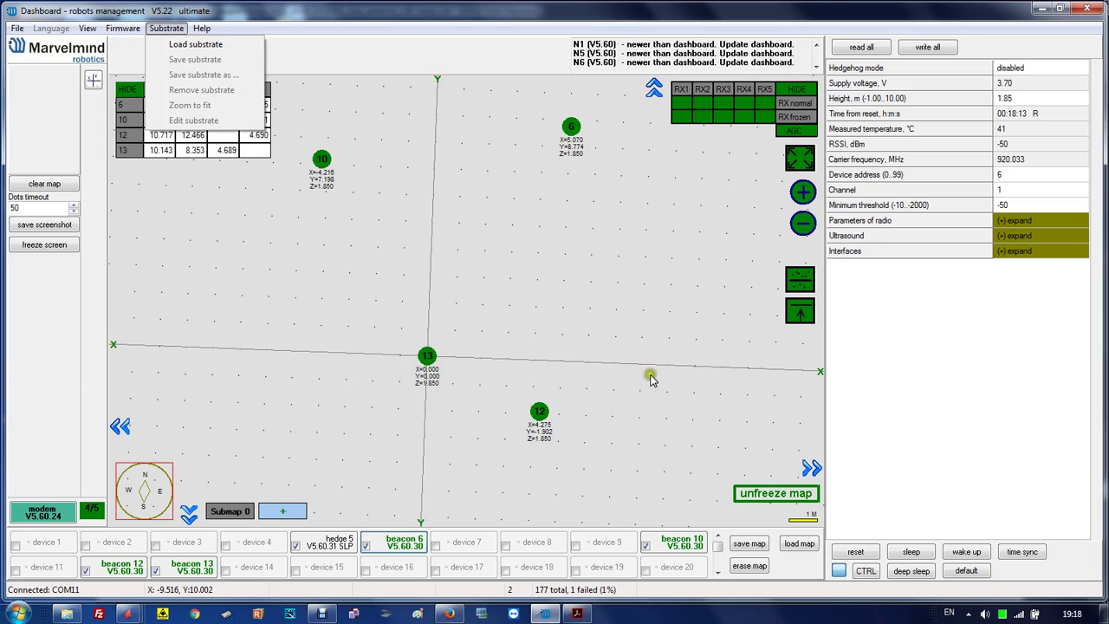
Close the substrate list, pan the map slightly, and show the modem's, then beacon 10's, parameters
left_click(314, 62)
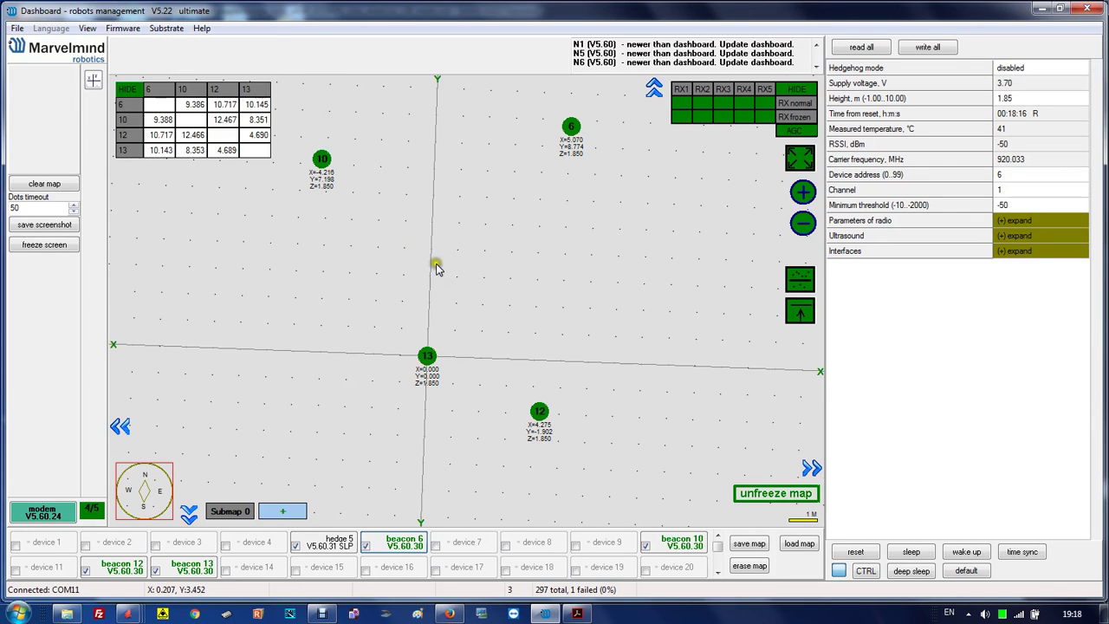
mouse_move(436, 267)
left_mouse_down()
mouse_move(335, 222)
mouse_move(433, 272)
left_mouse_up()
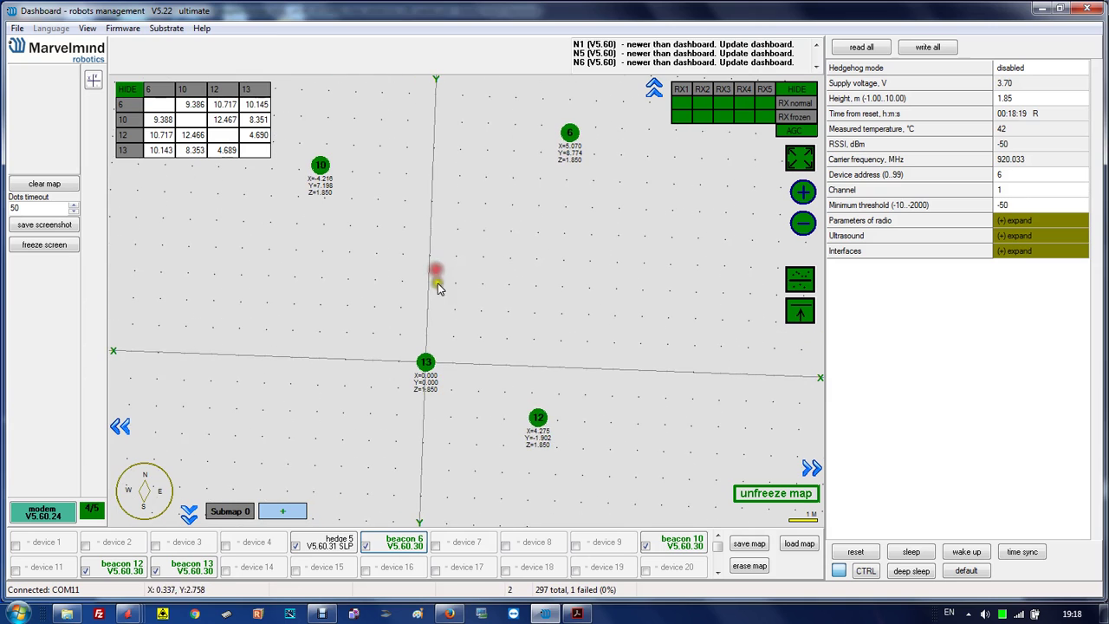
left_click(62, 514)
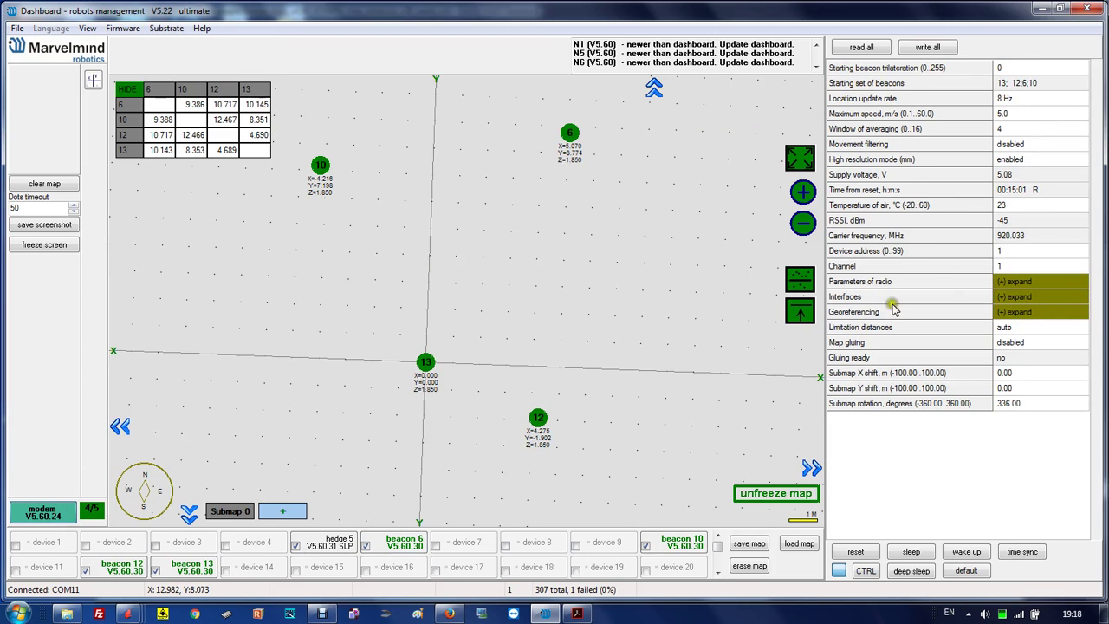
left_click(403, 541)
left_click(677, 544)
left_click(127, 566)
left_click(192, 573)
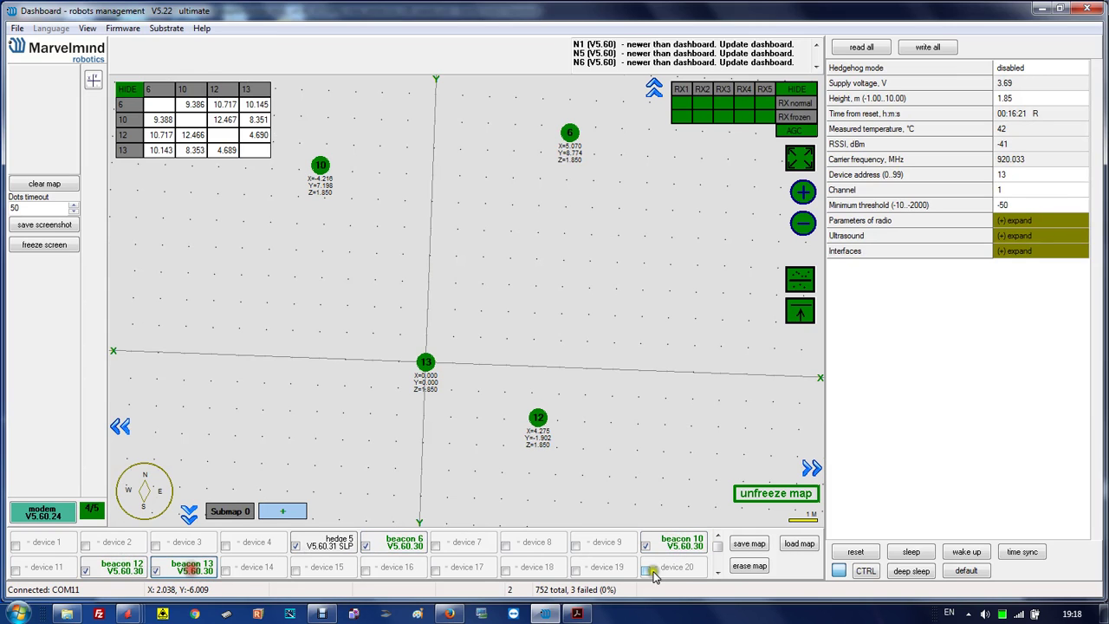
left_click(718, 572)
left_click(720, 572)
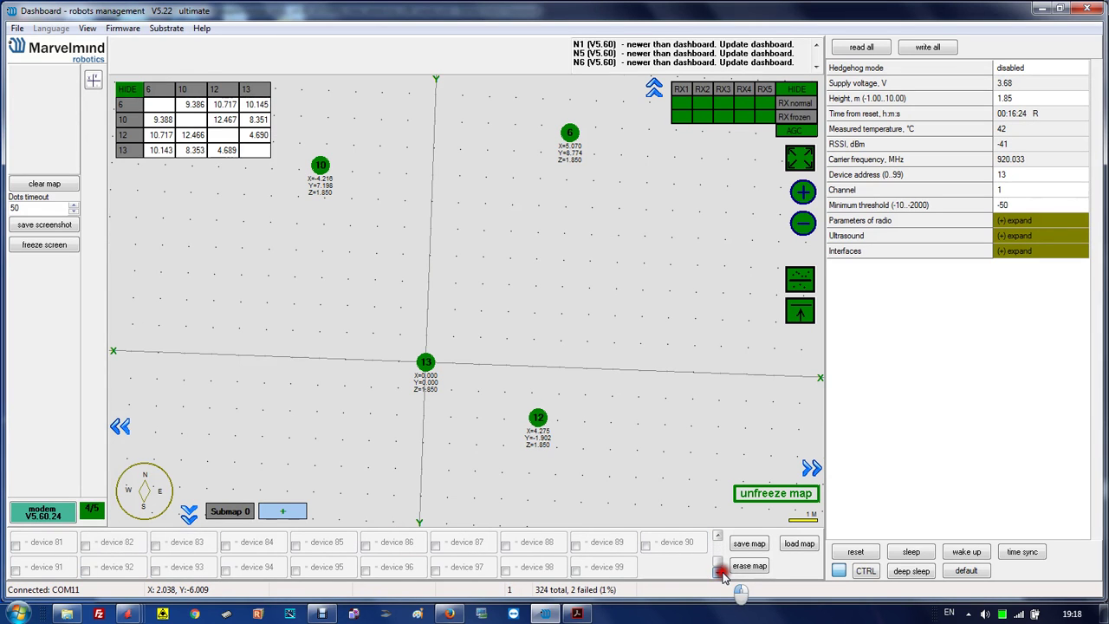
left_click(716, 536)
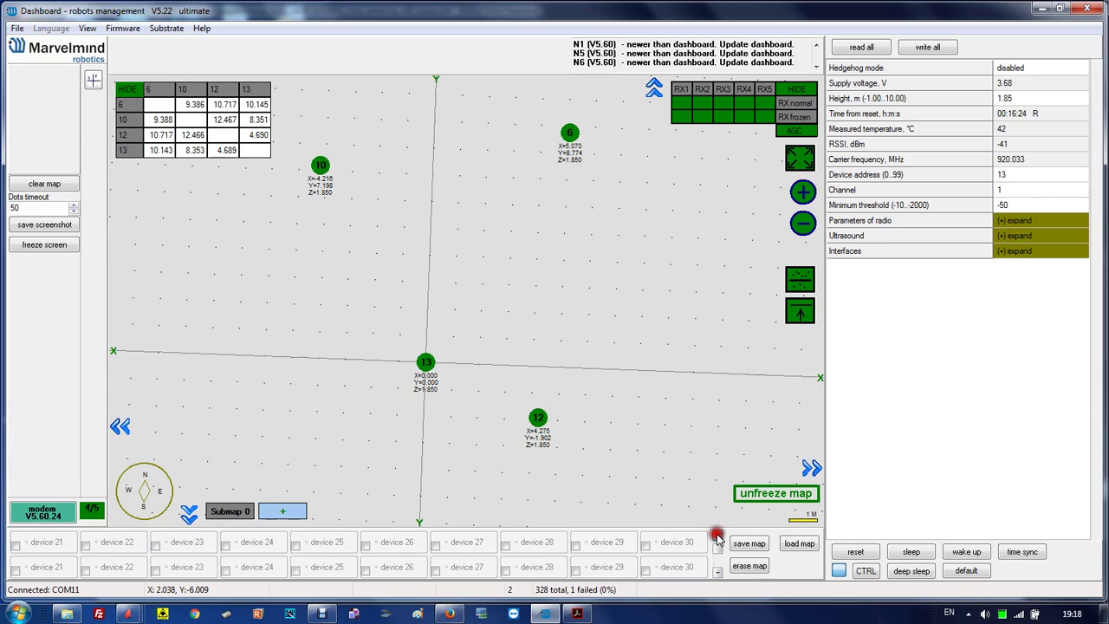
left_click(716, 536)
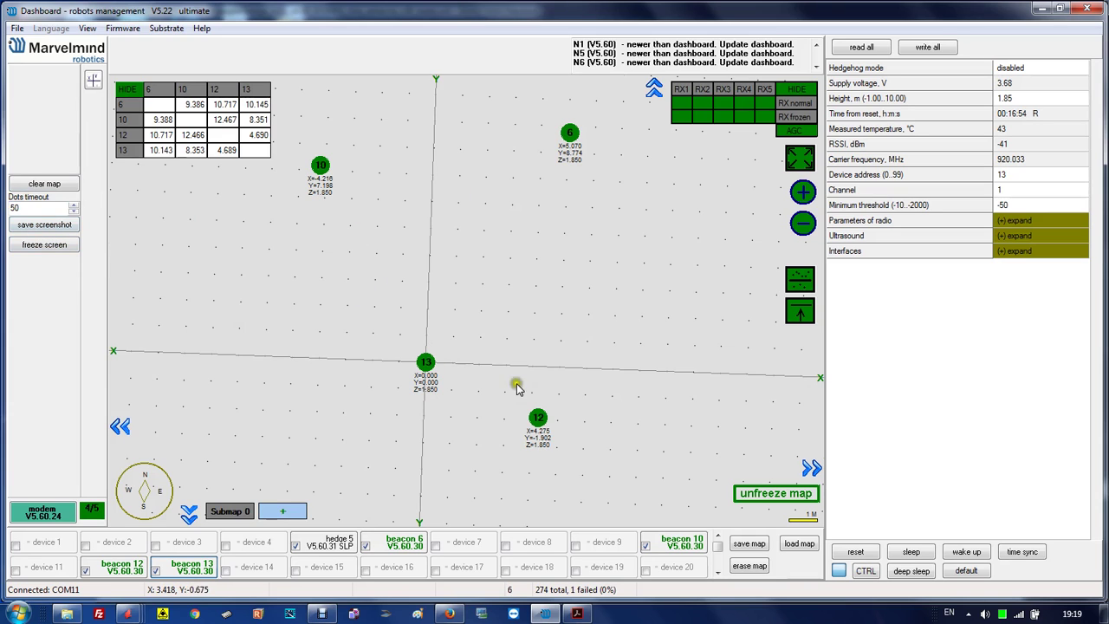
left_click(48, 228)
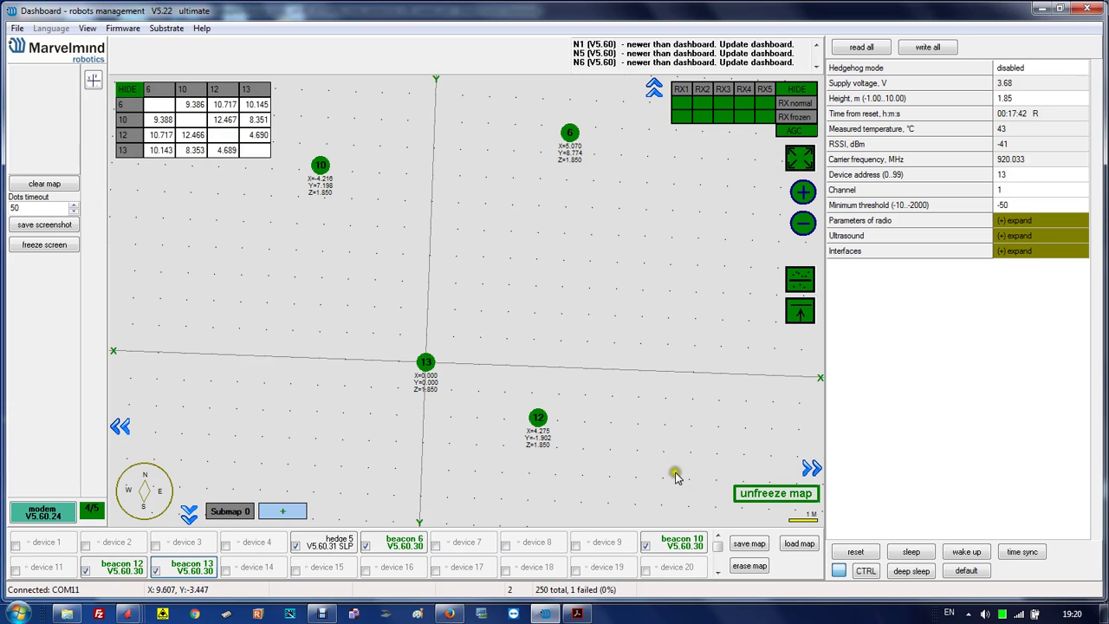
Switch between beacon 10 and the modem, ending on the modem's settings (starting beacons 13; 12; 6; 10, 8 Hz)
left_click(679, 548)
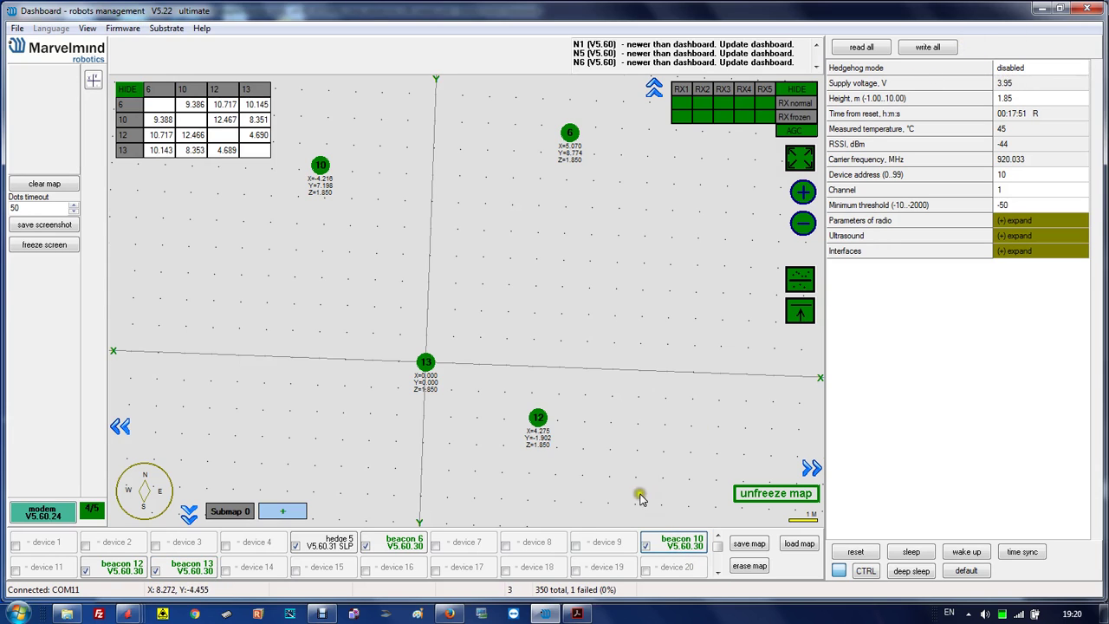
left_click(43, 516)
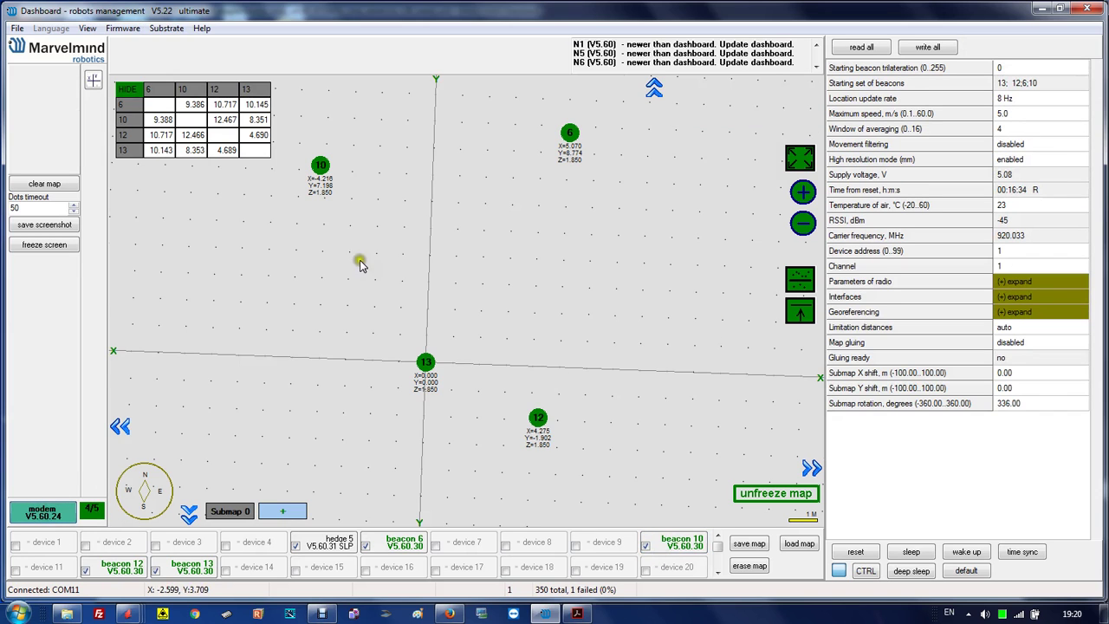
left_click(684, 548)
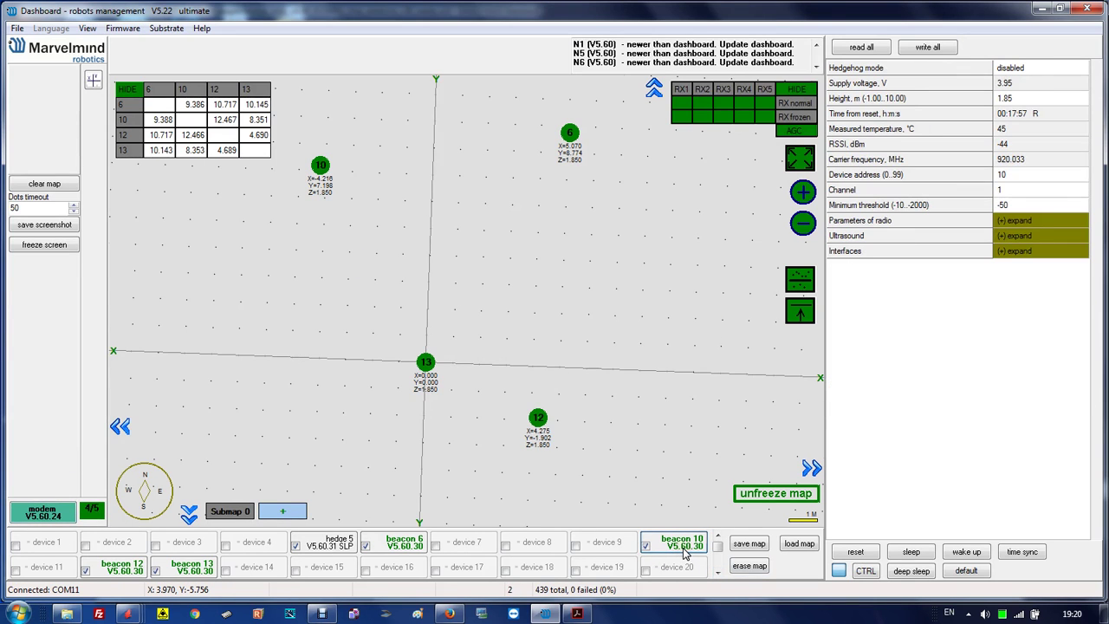
left_click(69, 513)
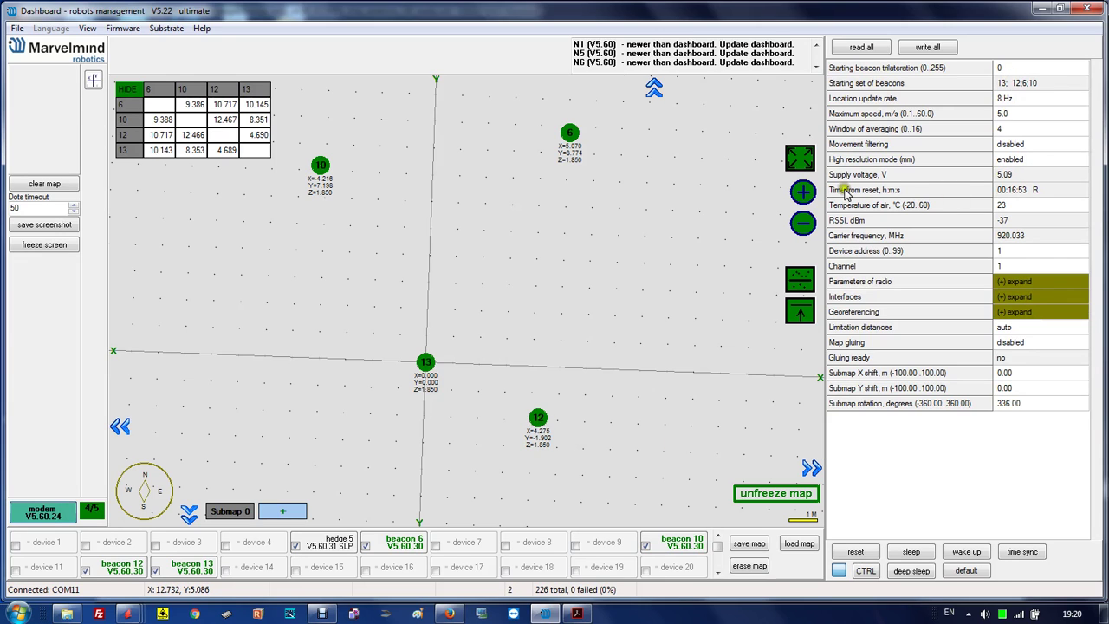
Set 12 as the starting trilateration beacon and unfreeze the map to update live
left_click(1038, 67)
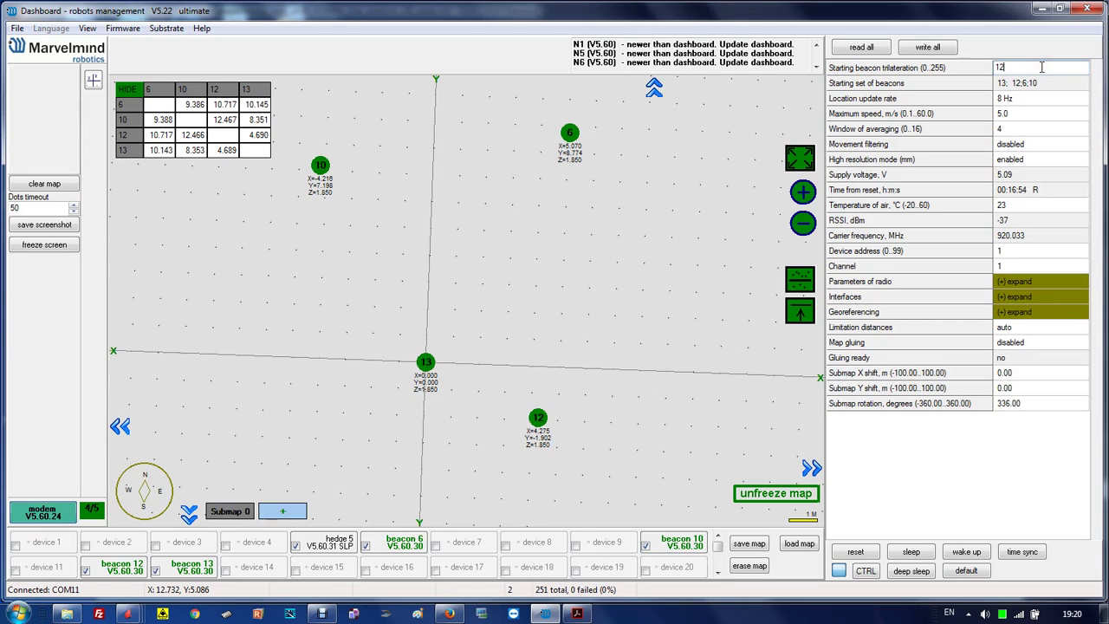
key("Return")
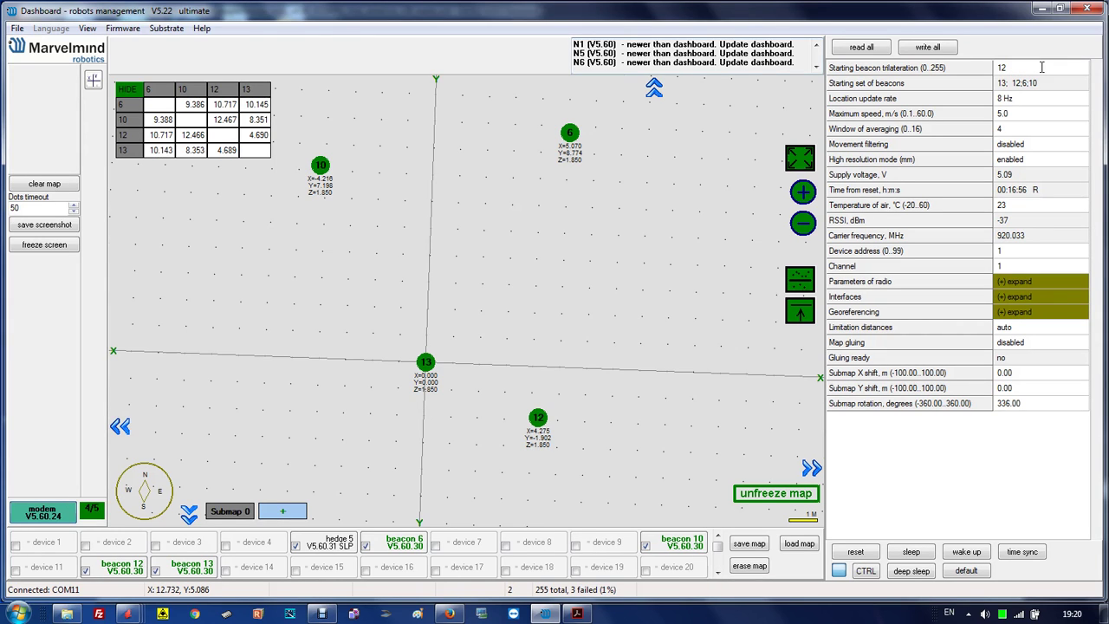
left_click(777, 503)
left_click(777, 502)
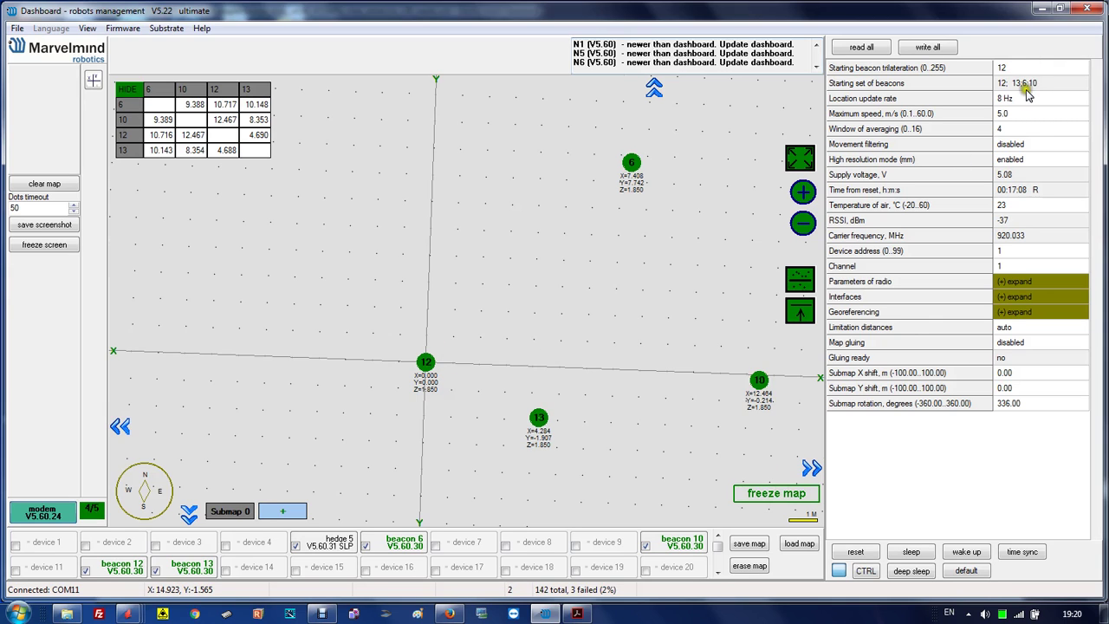
Freeze the map and cycle the location update rate through 12, 0.5, 2, 4, back to 8 Hz
left_click(770, 490)
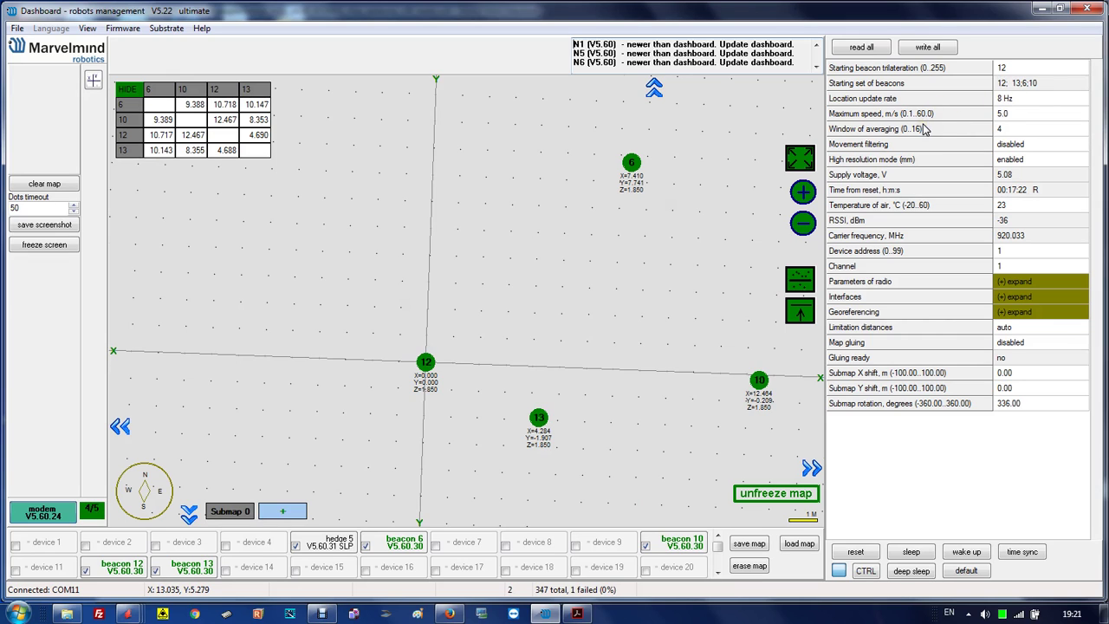
left_click(1001, 99)
scroll(1001, 99, "up", 1)
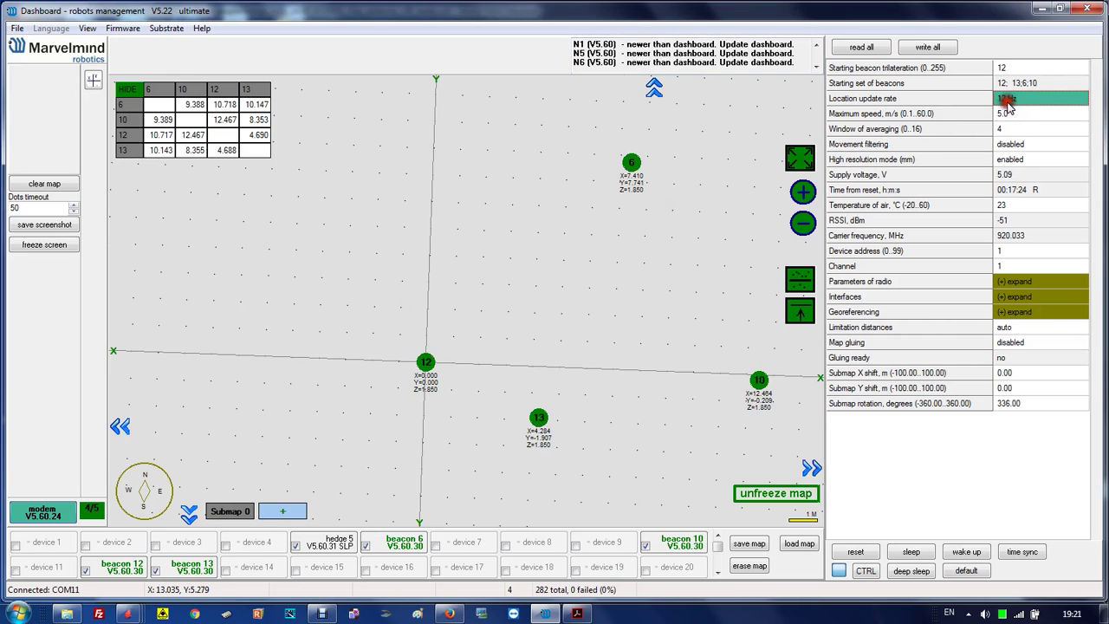
left_click(1046, 101)
left_click(1047, 103)
left_click(1047, 103)
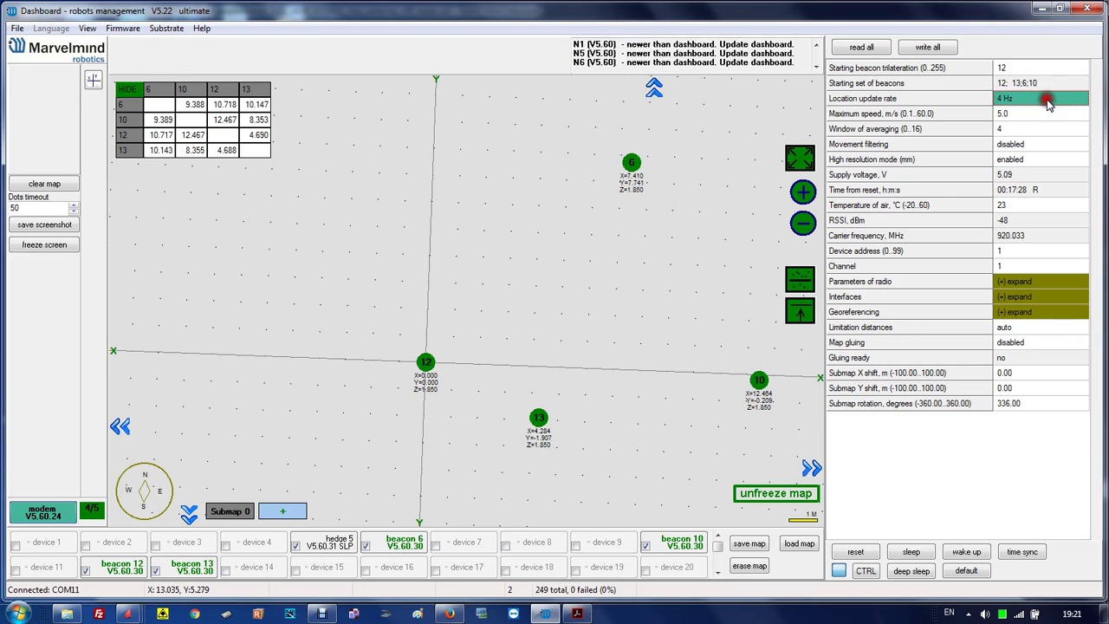
left_click(1047, 104)
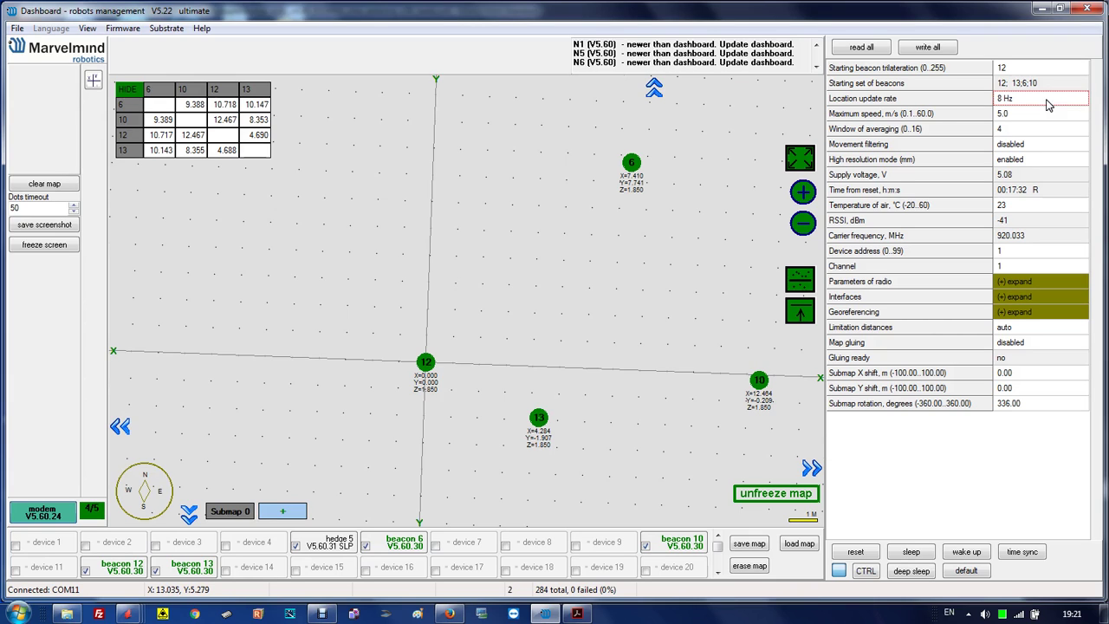
left_click(1033, 117)
left_click(1007, 130)
left_click(519, 309)
left_click(528, 295)
left_click(1003, 130)
left_click(540, 292)
left_click(404, 292)
left_click(366, 180)
left_click(554, 318)
left_click(545, 300)
left_click(548, 205)
left_click(484, 264)
left_click_drag(672, 266, 608, 299)
left_click(513, 317)
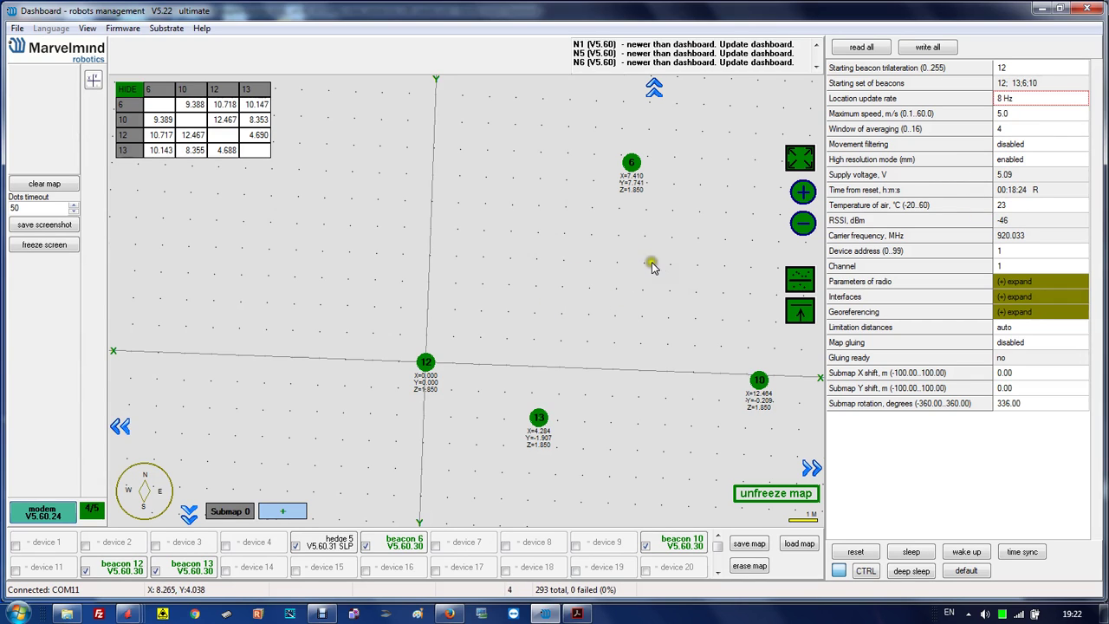
left_click(1005, 129)
left_click(642, 308)
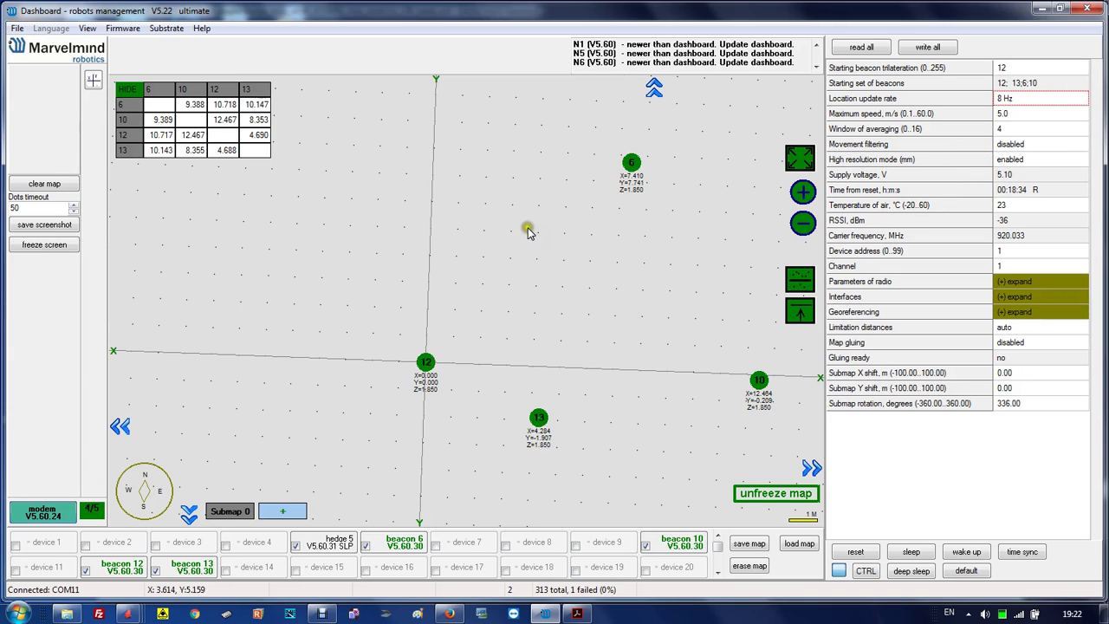
scroll(634, 303, "up", 1)
Pan the map left and show beacon 10's parameters (RSSI -45 dBm, supply 3.93 V)
left_click_drag(592, 324, 469, 339)
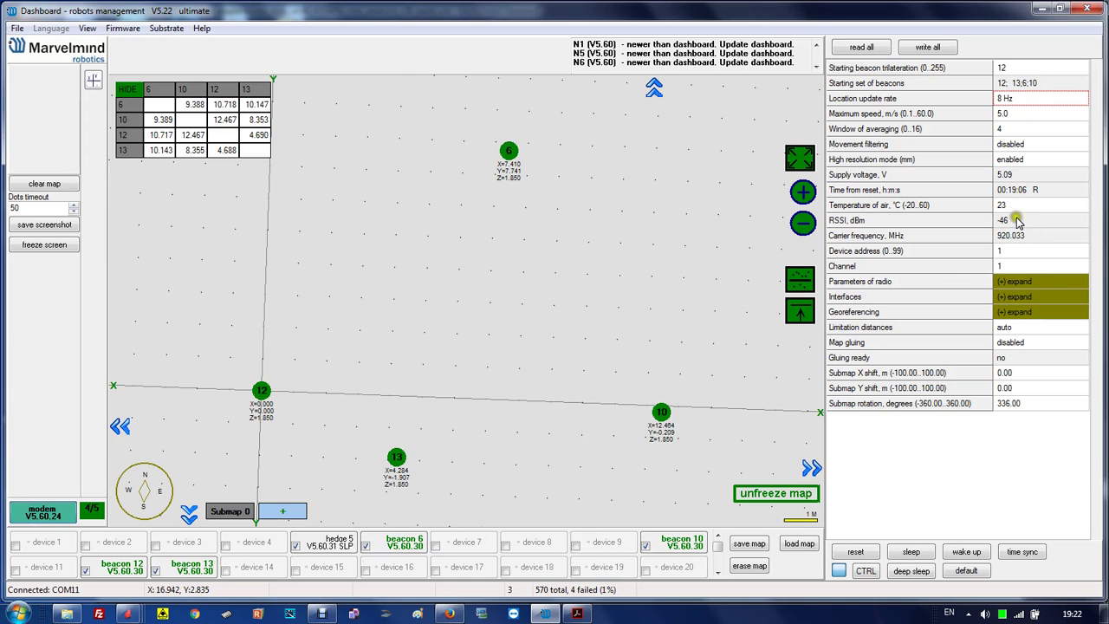
left_click(698, 542)
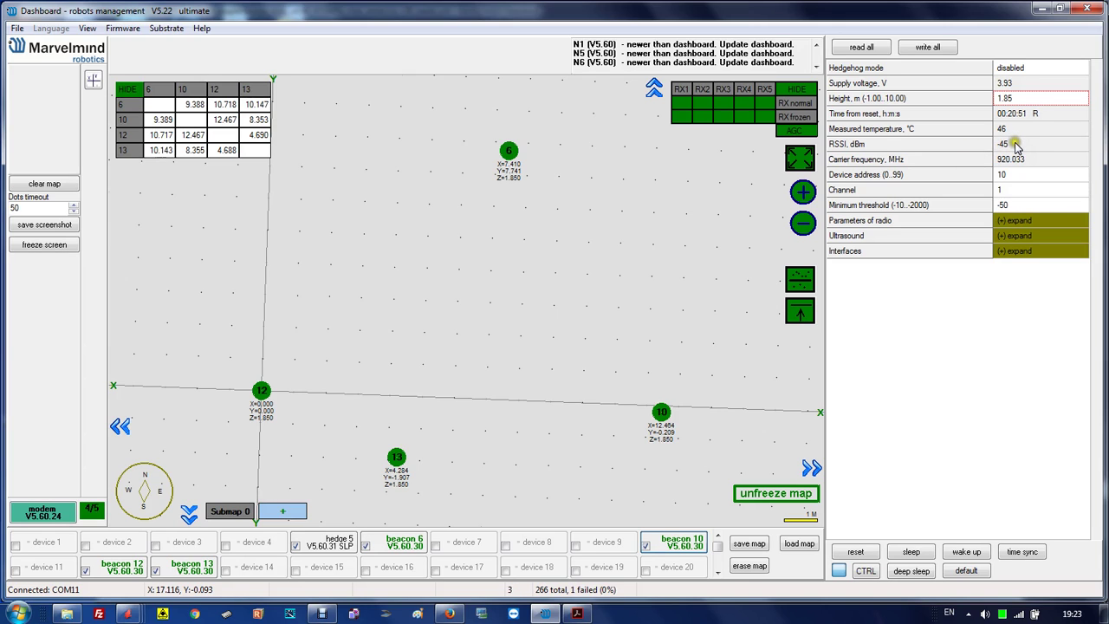
left_click(1006, 146)
left_click(1016, 150)
Expand and collapse beacon 10's radio parameters, then show the modem's settings (carrier 920.033 MHz)
left_click(1020, 222)
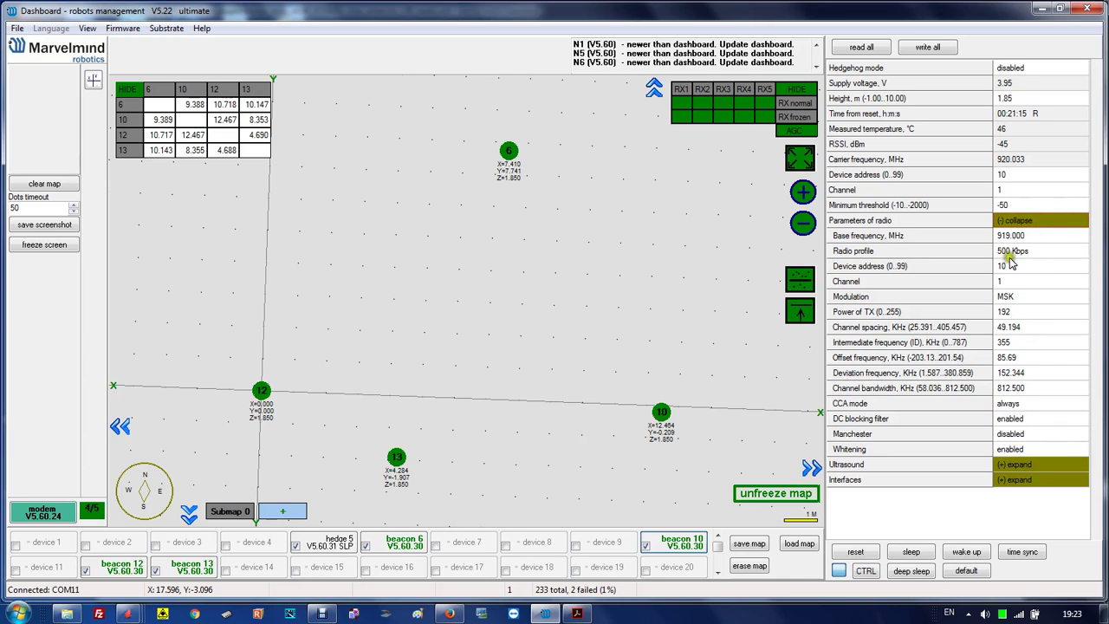
left_click(997, 220)
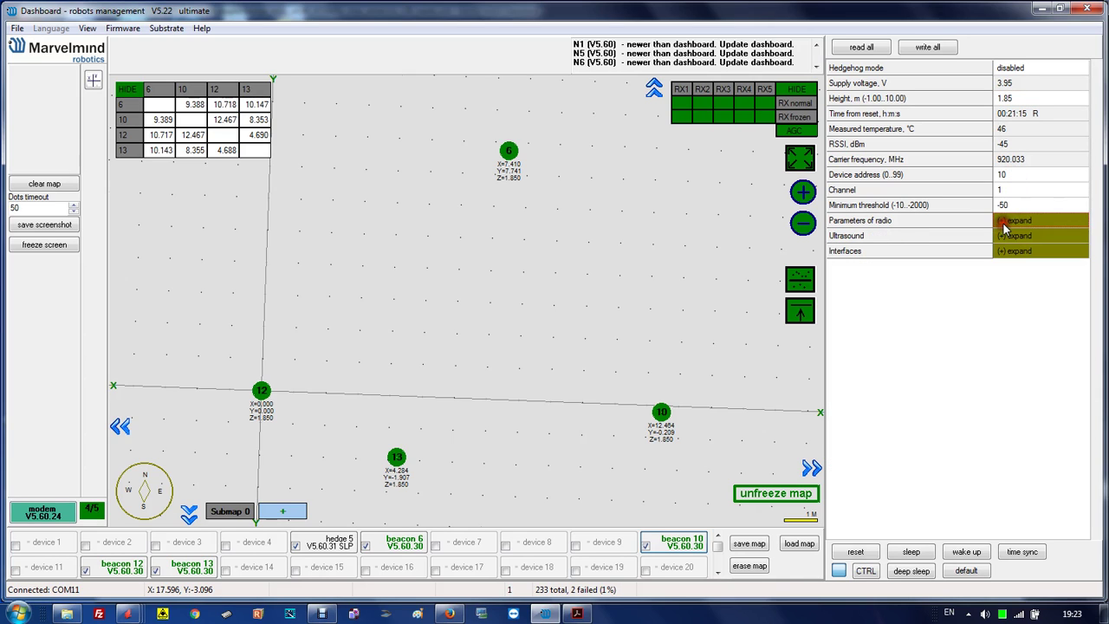
left_click(45, 518)
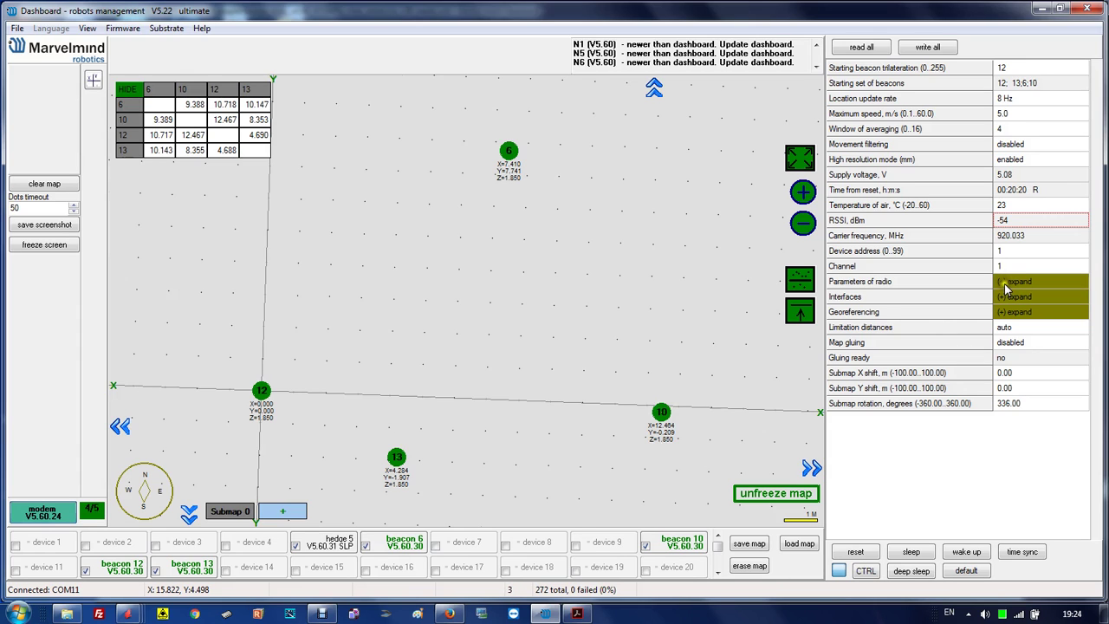
left_click(1006, 285)
left_click(1005, 284)
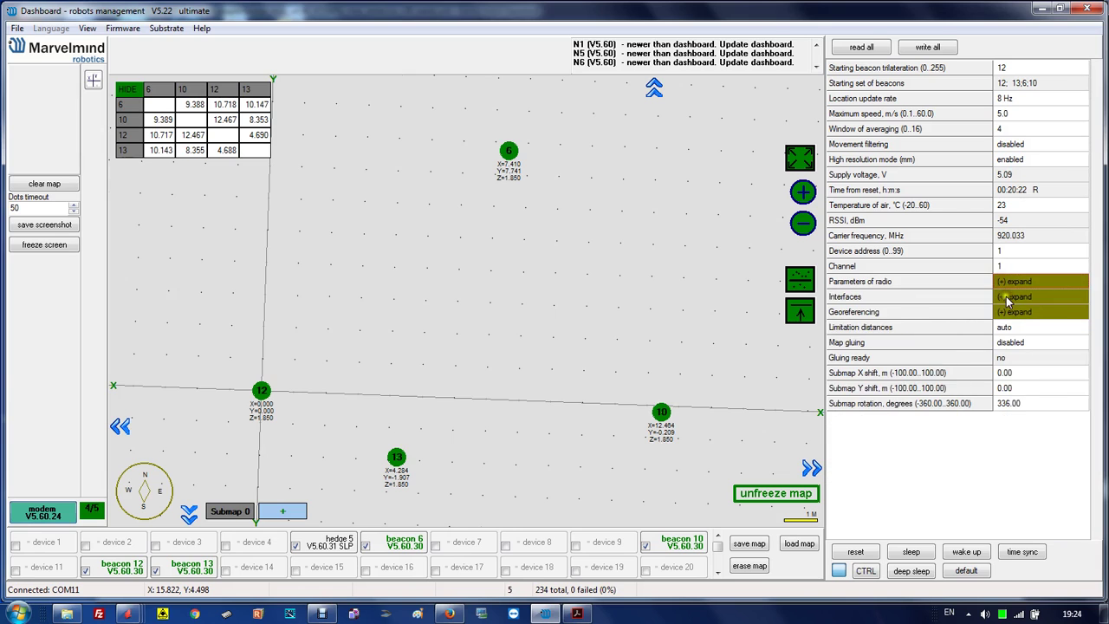
left_click(1007, 296)
left_click(1007, 296)
left_click(1004, 312)
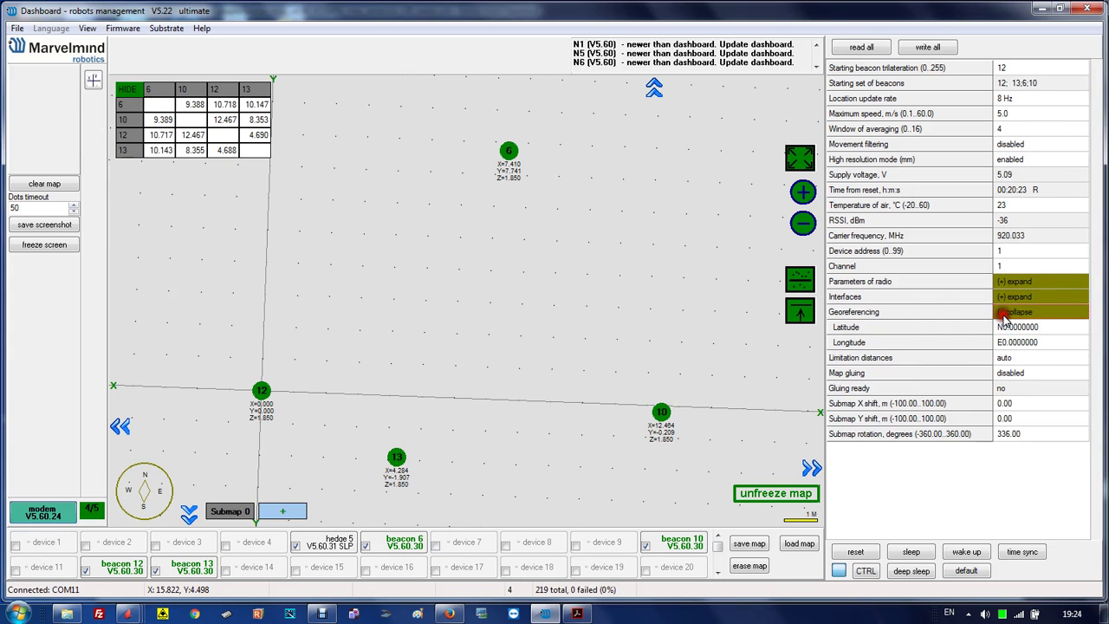
left_click(1004, 314)
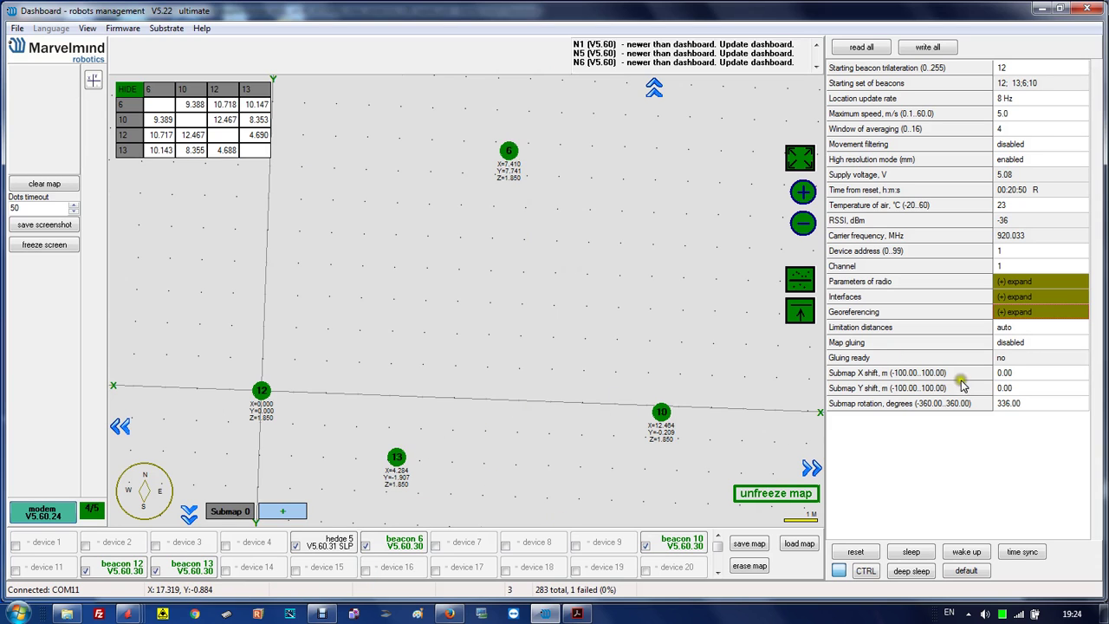
Change Limitation distances from auto to manual, with Maximum distance at 10 m
left_click(1018, 327)
left_click(1035, 356)
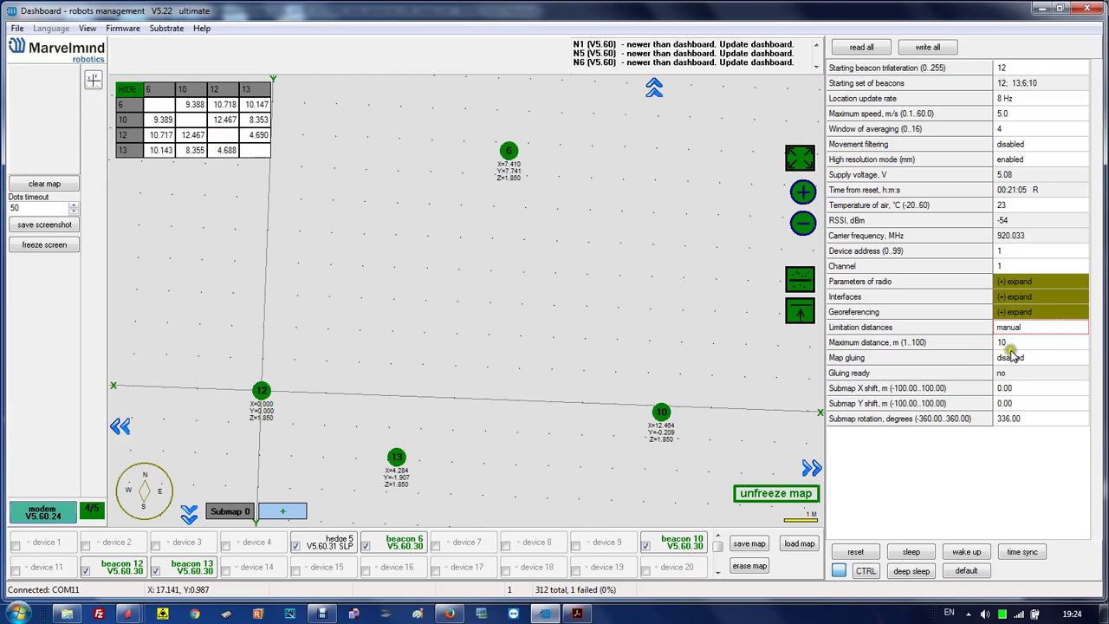
left_click(1001, 344)
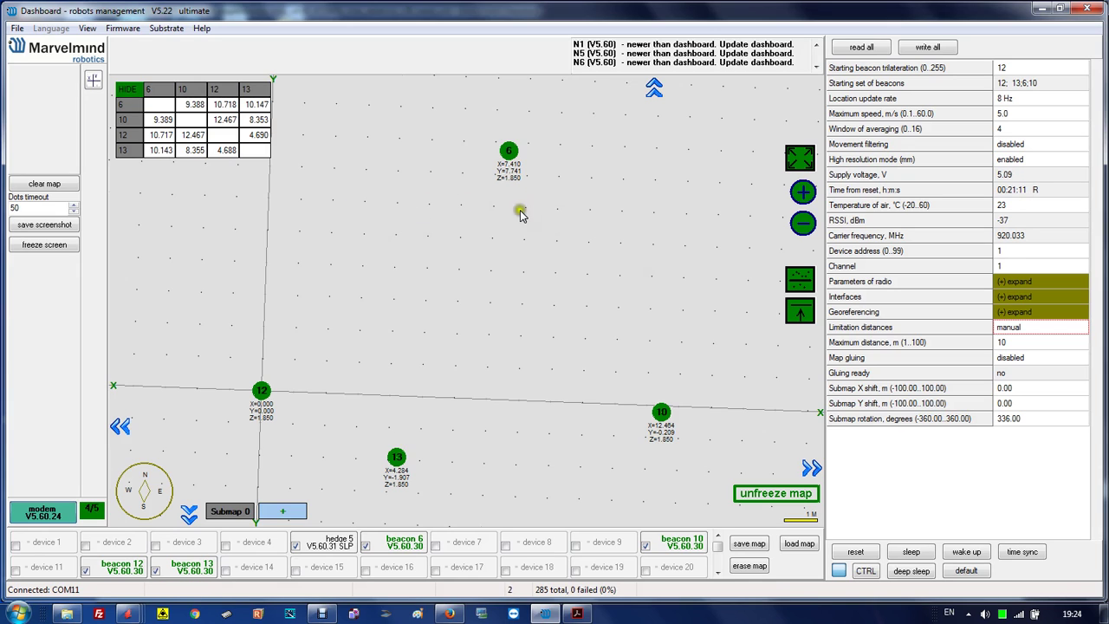
left_click(379, 234)
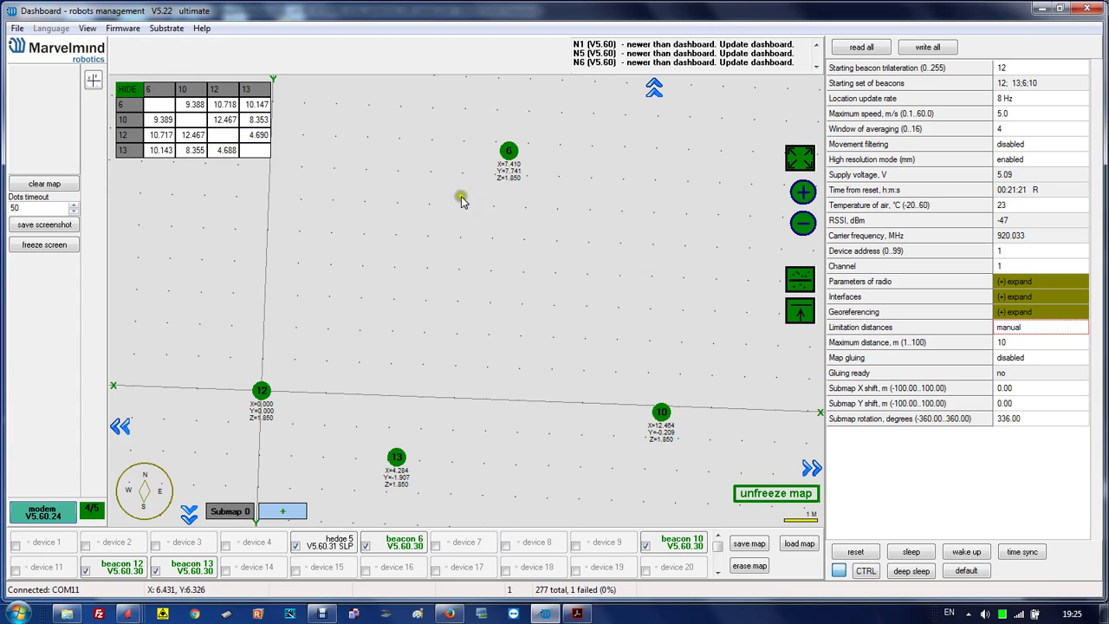
left_click(1020, 347)
Set the submap rotation to 230 degrees and recentre the redrawn beacon map
left_click(1020, 420)
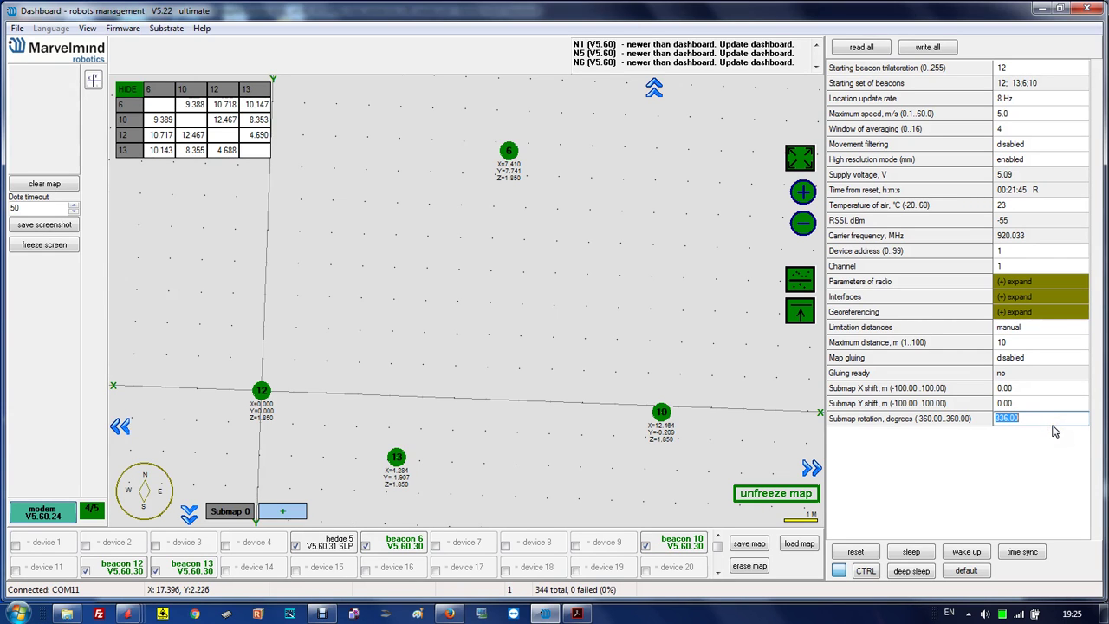
type("230")
key("Return")
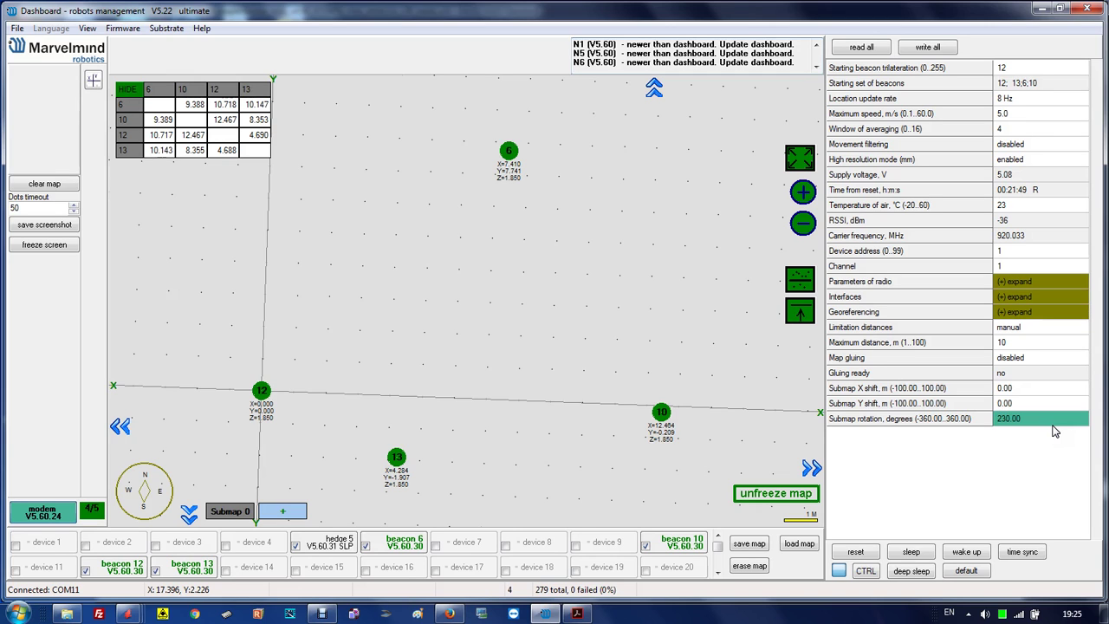
left_click_drag(399, 312, 576, 232)
scroll(544, 247, "down", 2)
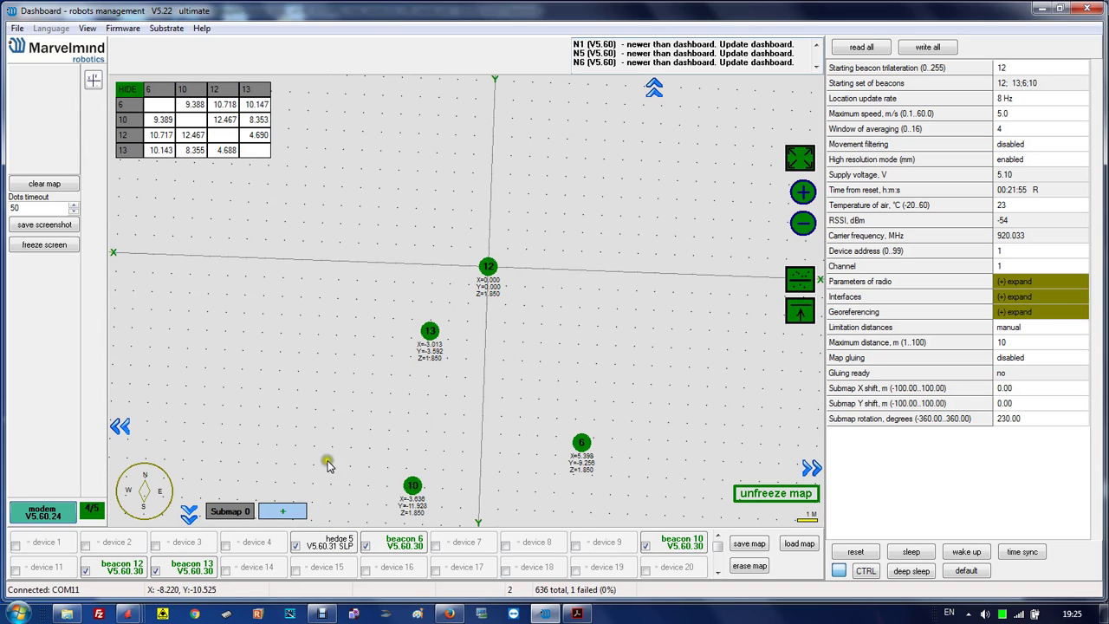
Select beacon 6 and browse its settings: address 6, channel 1, height 1.85 m, 3.69 V supply
left_click(413, 546)
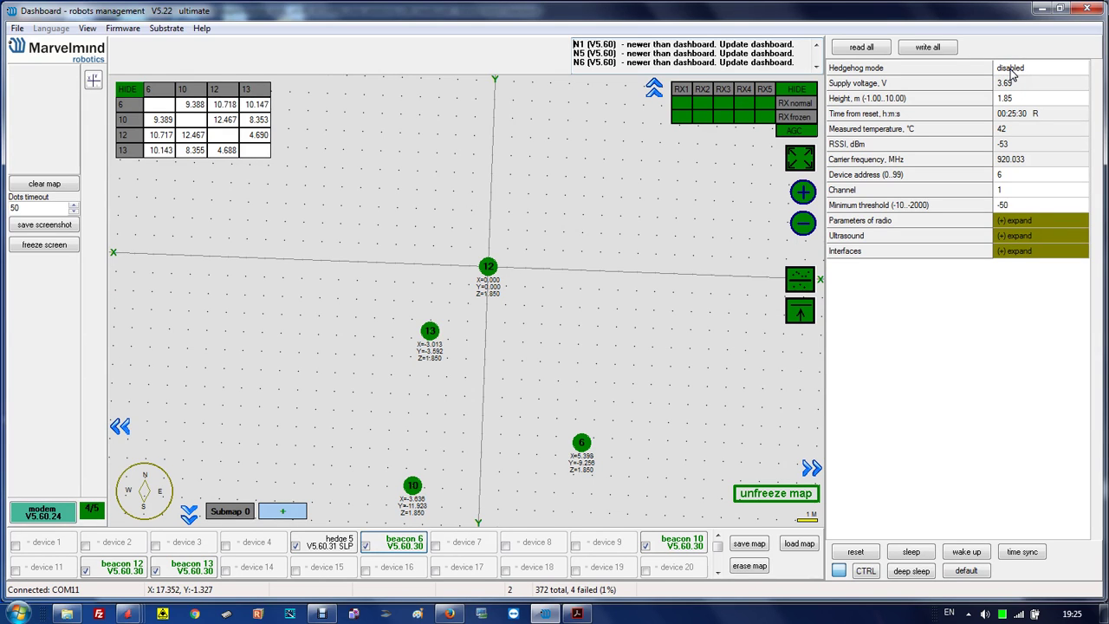
left_click(1011, 73)
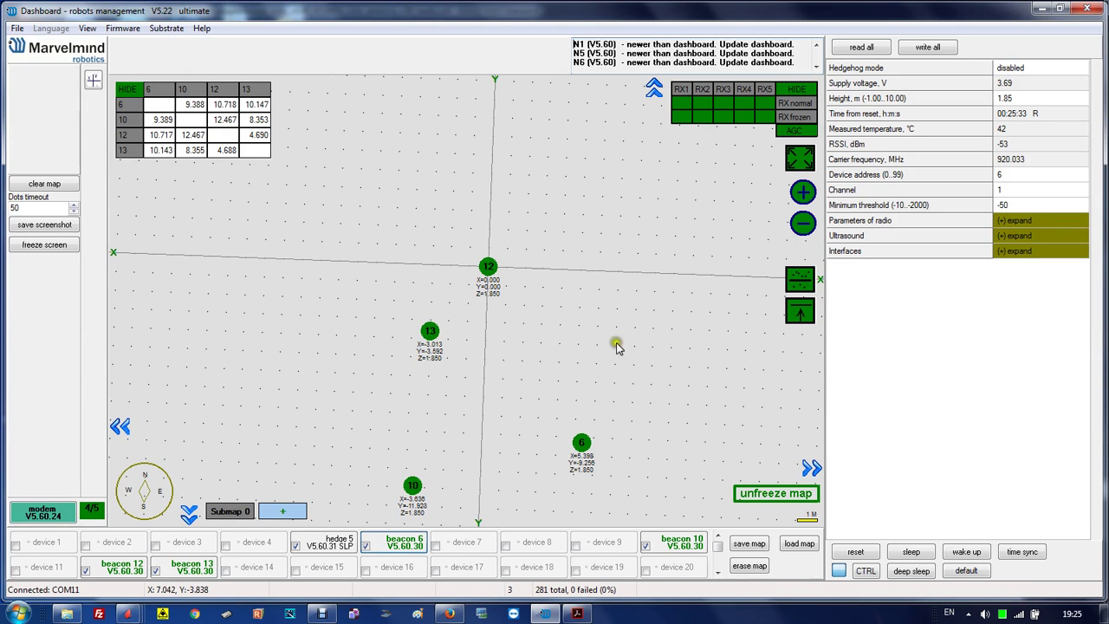
left_click(1037, 81)
left_click(1021, 68)
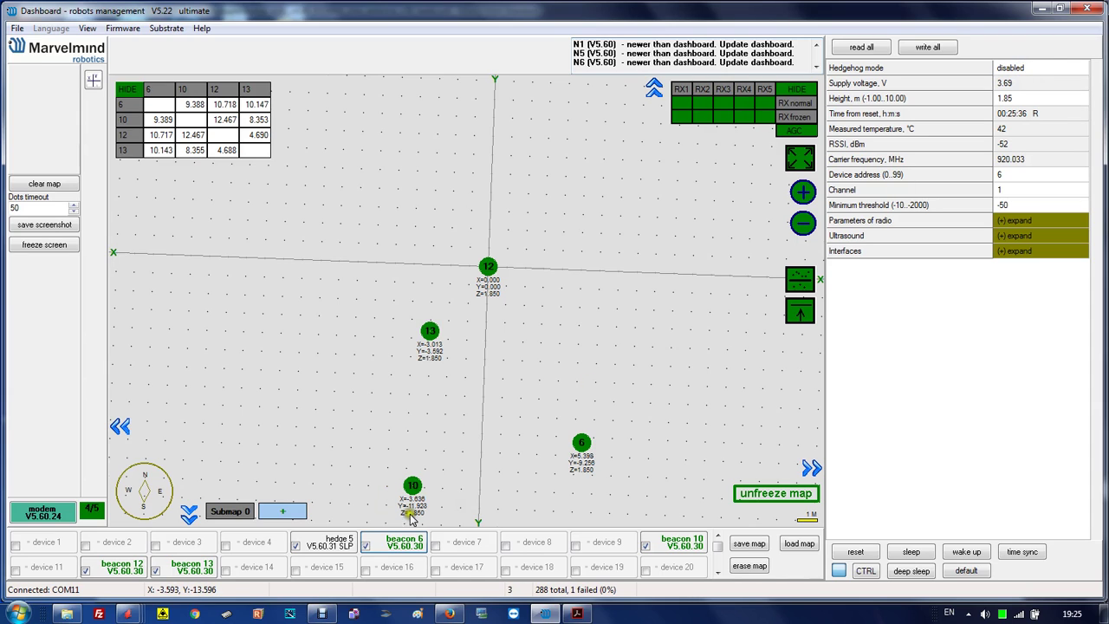
left_click(403, 548)
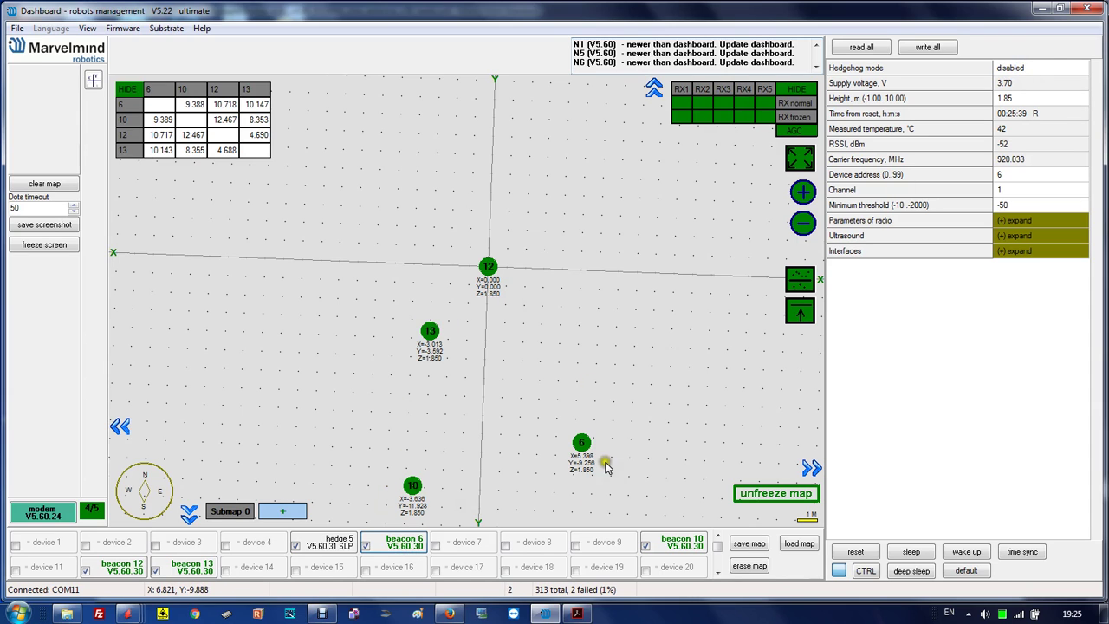
left_click(1047, 191)
left_click(1024, 72)
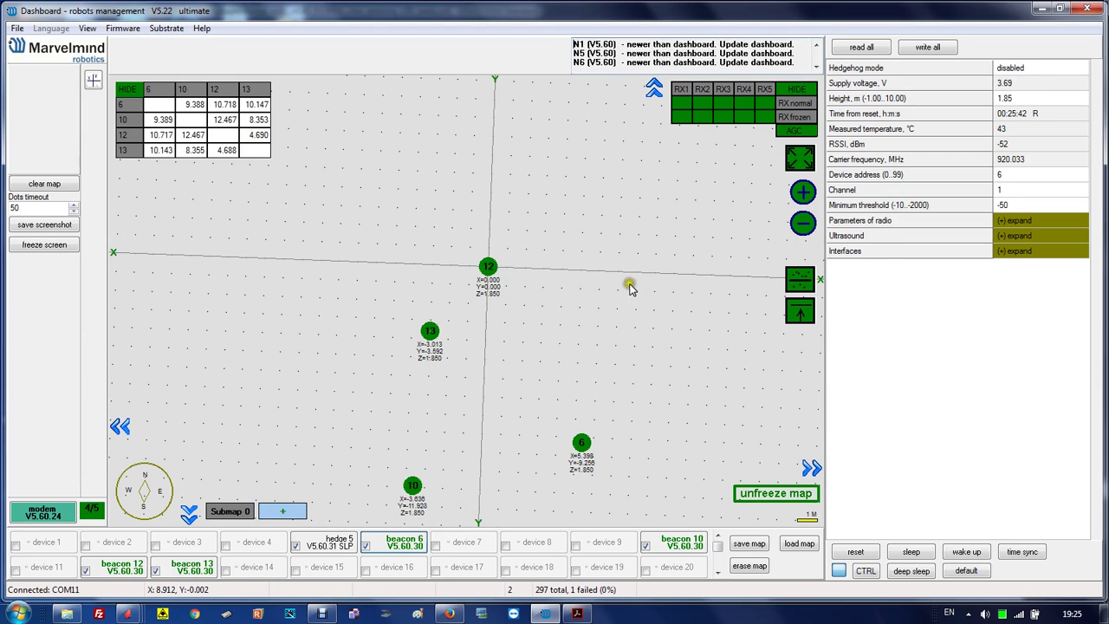
left_click(1007, 69)
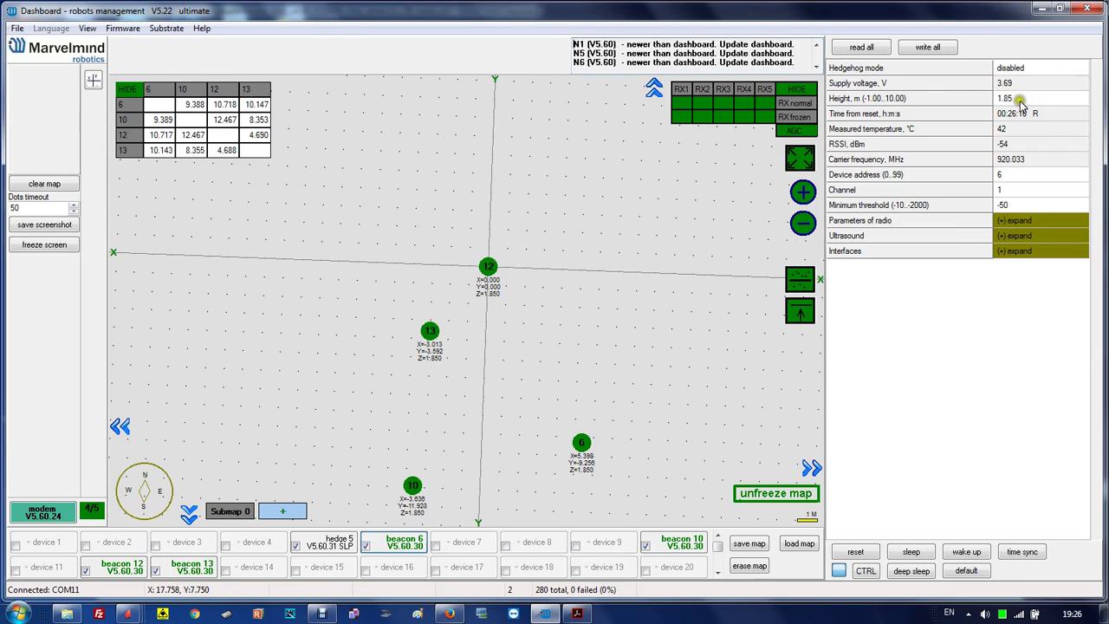
left_click(647, 543)
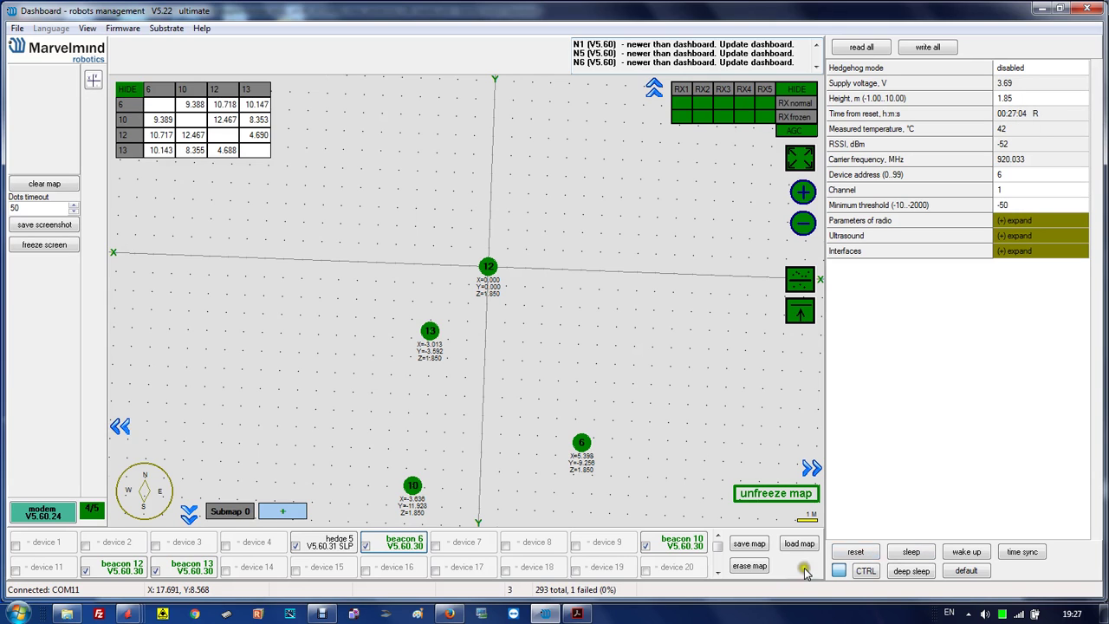
Reset beacon 6 and confirm the 'Execute reset: beacon 6?' prompt
left_click(855, 551)
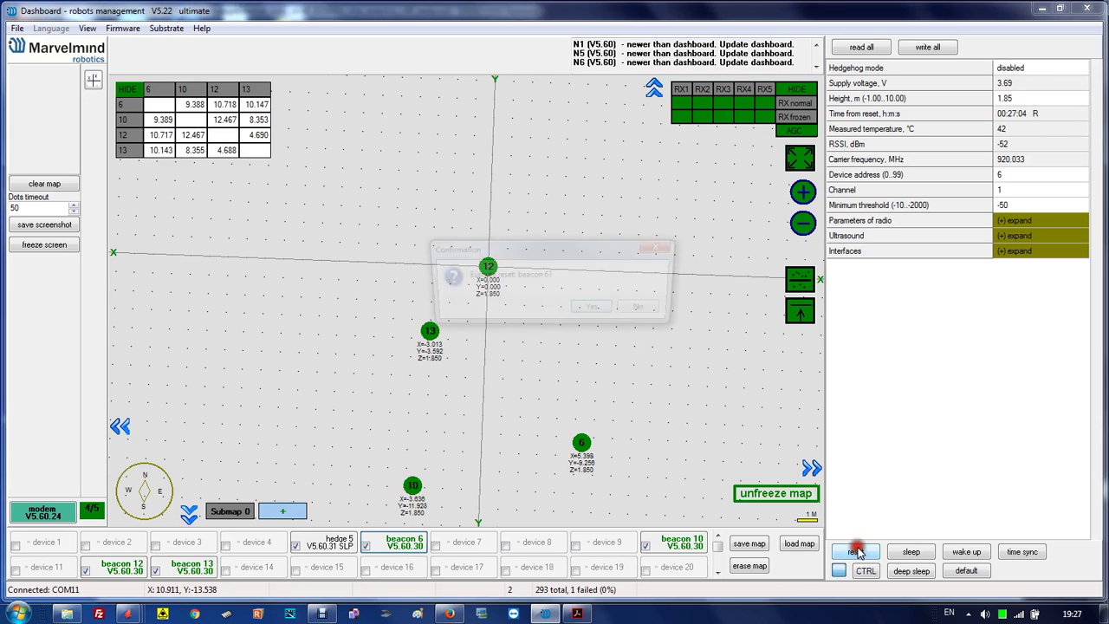
left_click(595, 309)
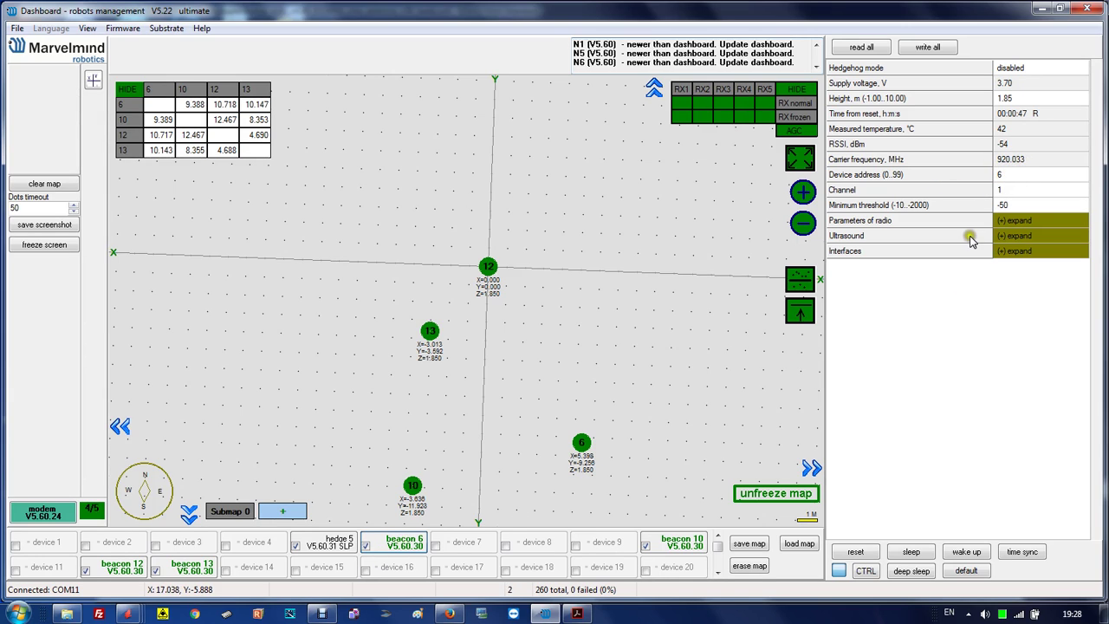
Reselect beacon 6 and expand its 'Parameters of radio' section
left_click(1002, 176)
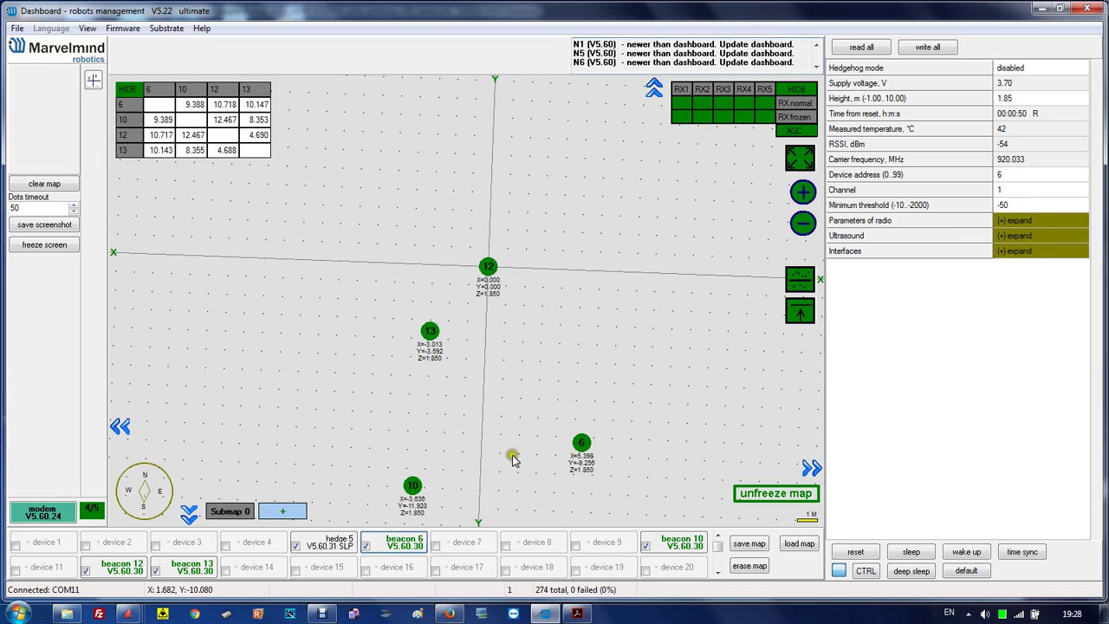
left_click(407, 539)
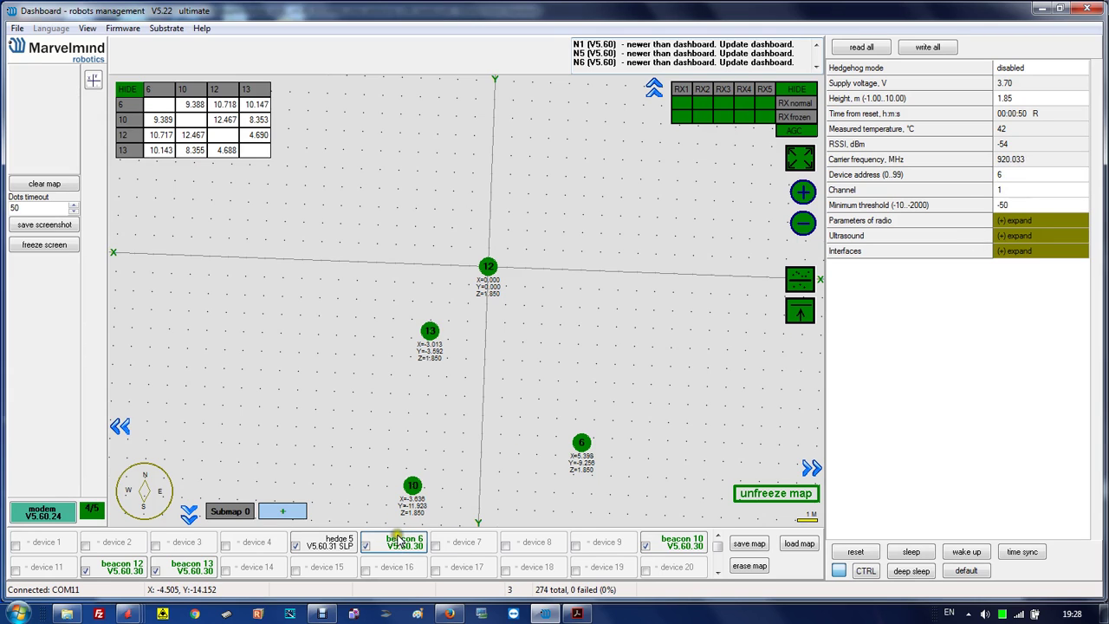
left_click(1008, 191)
left_click(1003, 199)
left_click(1011, 161)
left_click(1006, 223)
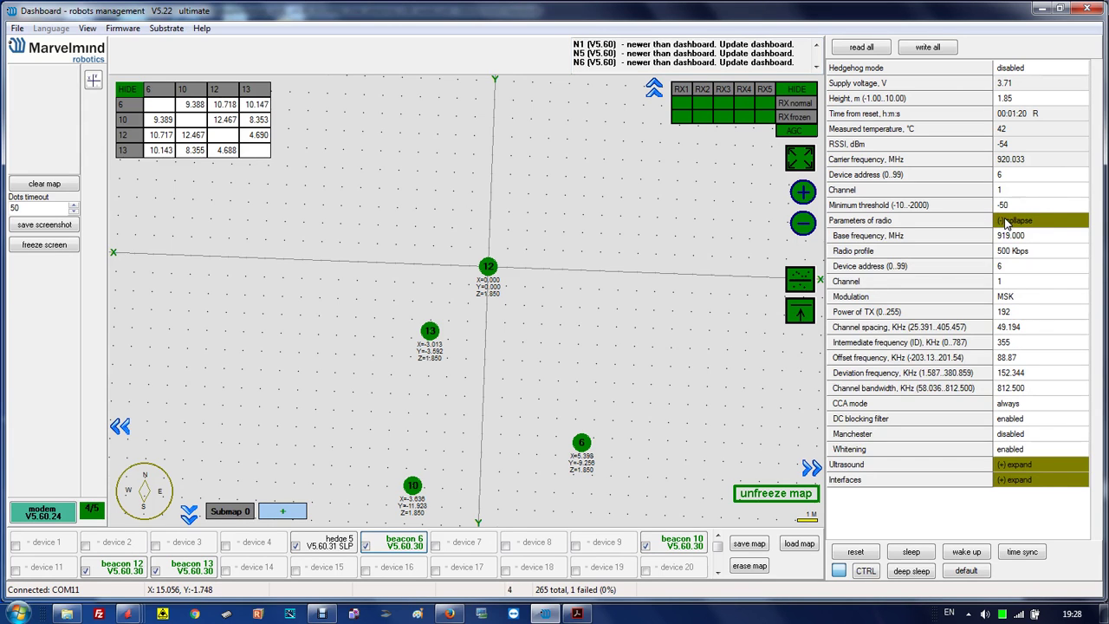
left_click(1005, 223)
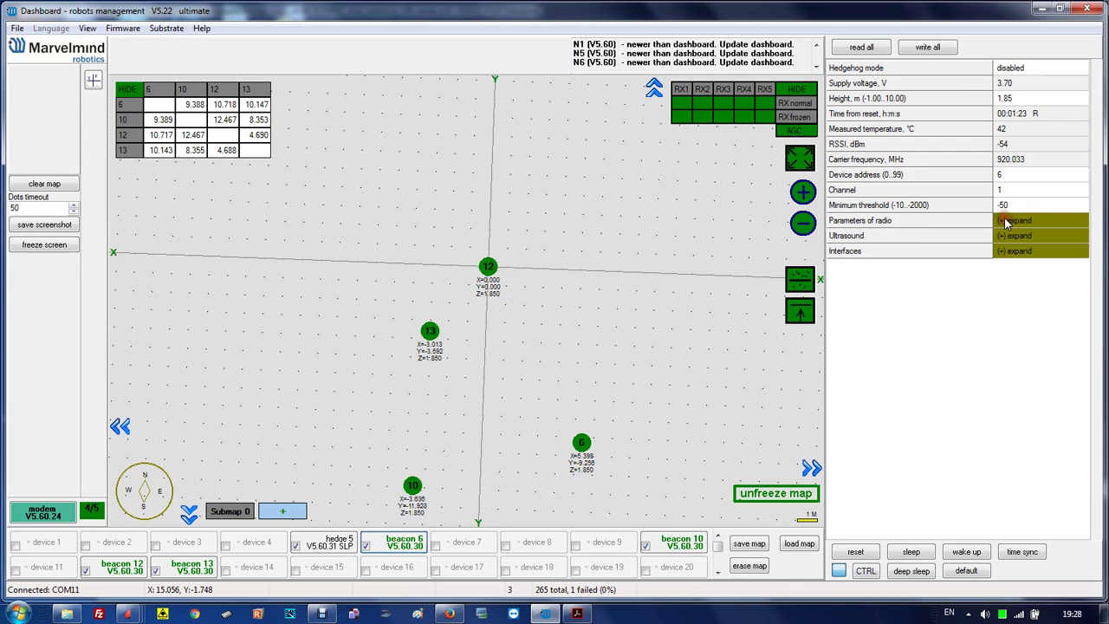
left_click(1006, 223)
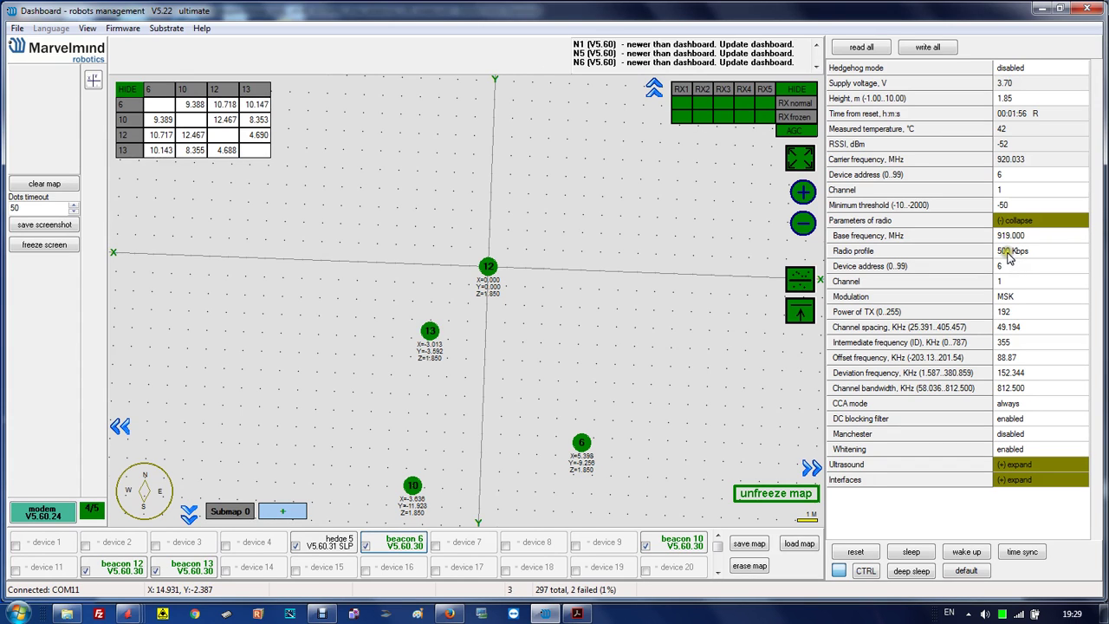
Review the radio values, then collapse them and expand the Ultrasound settings (31000 Hz, duty 50%)
left_click(1008, 249)
left_click(1002, 251)
left_click(1008, 253)
left_click(990, 415)
left_click(1008, 236)
left_click(1007, 252)
left_click(1024, 238)
left_click(1005, 220)
left_click(1008, 236)
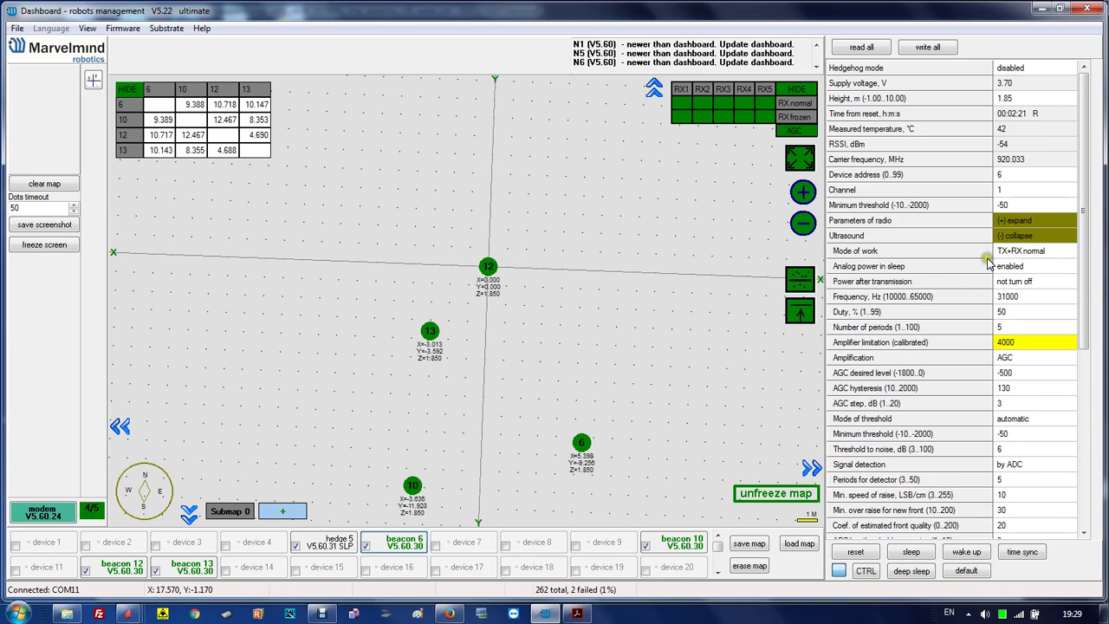
Scroll through the Ultrasound list, collapse it, and expand Interfaces showing UART speed 500000 bps
scroll(988, 420, "down", 5)
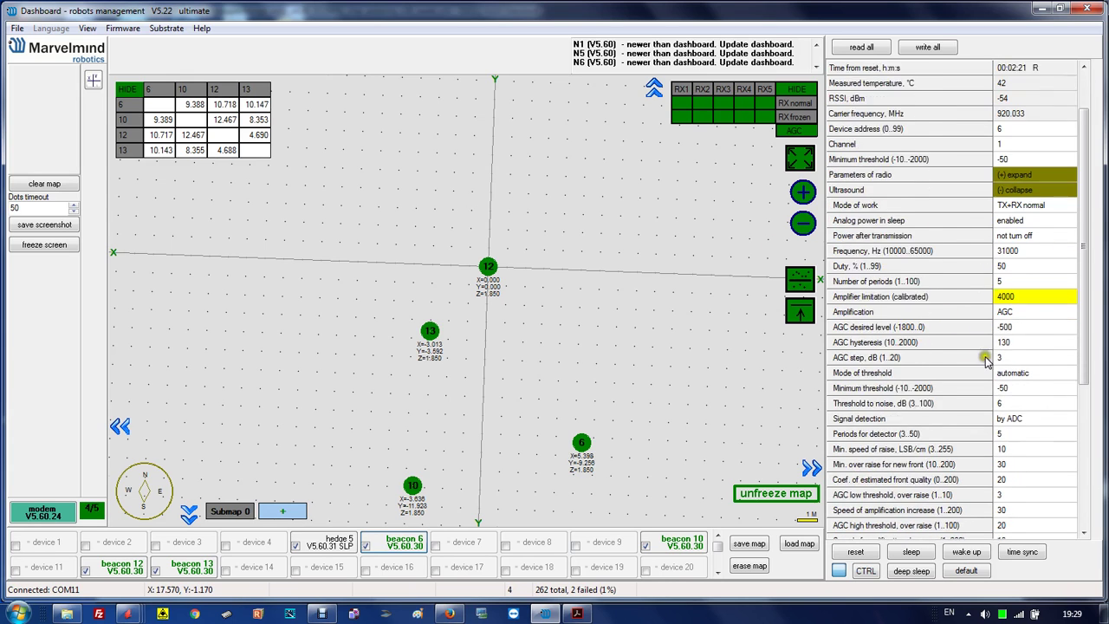
scroll(982, 466, "down", 3)
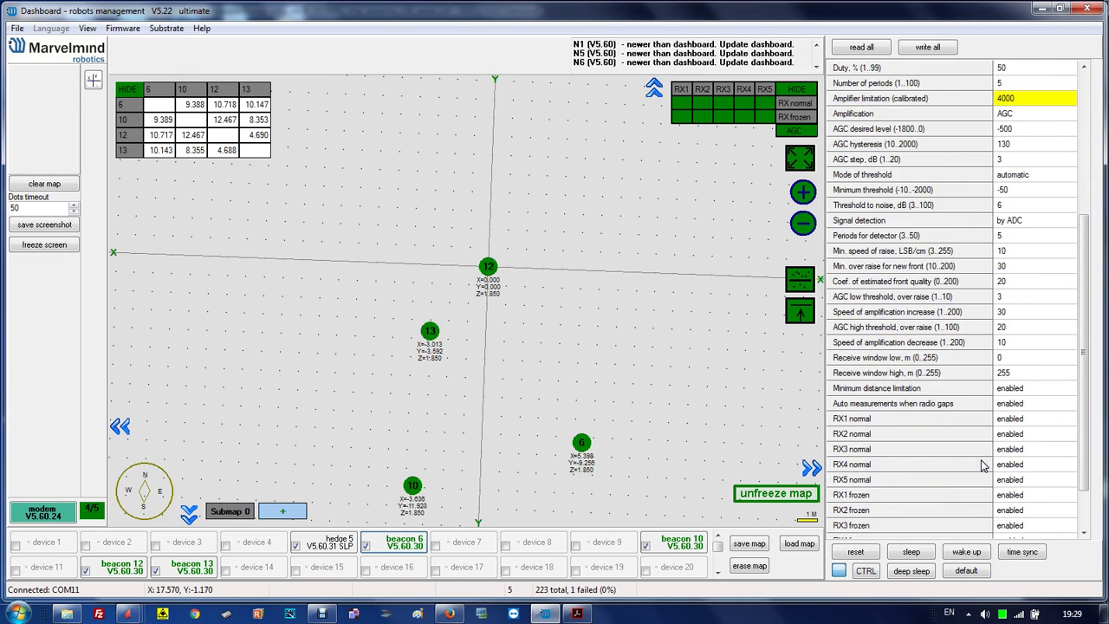
scroll(982, 465, "up", 1)
scroll(982, 466, "up", 3)
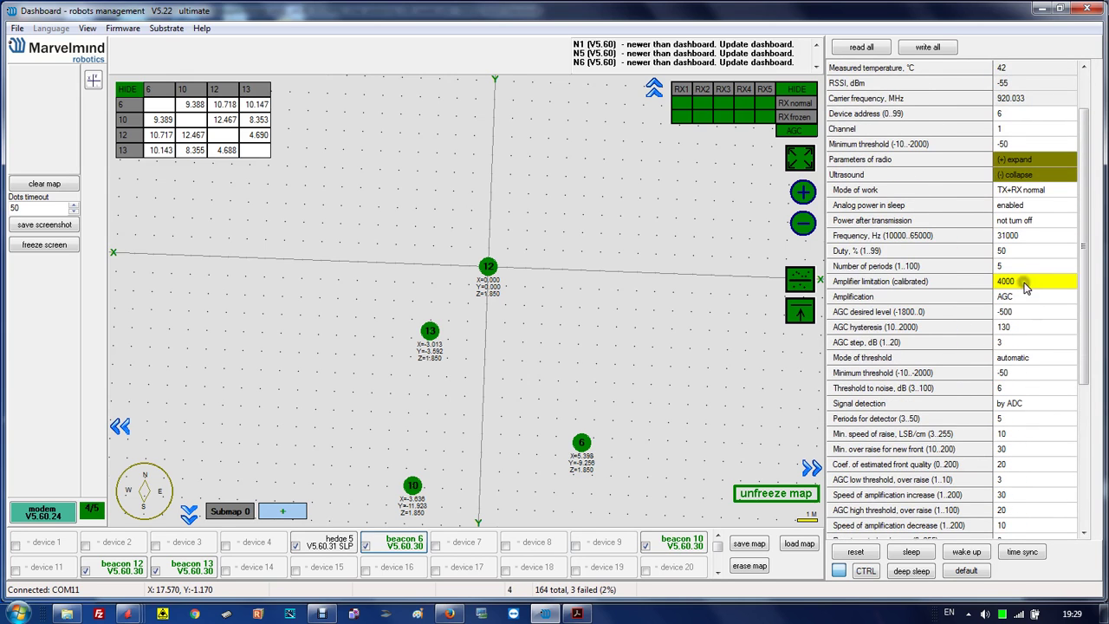
left_click(995, 160)
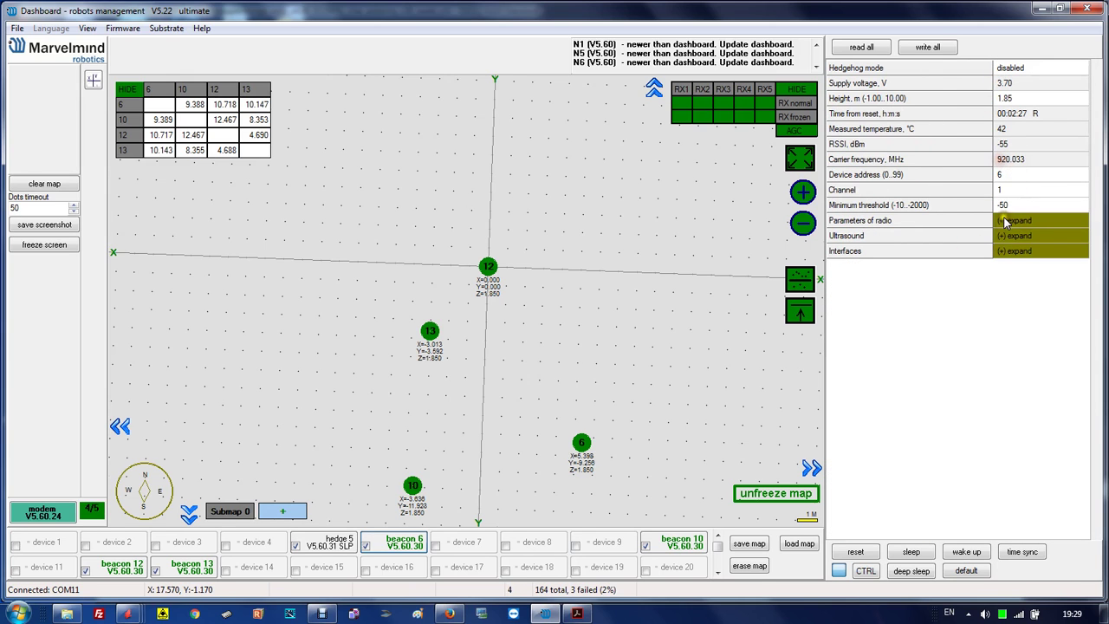
left_click(1007, 253)
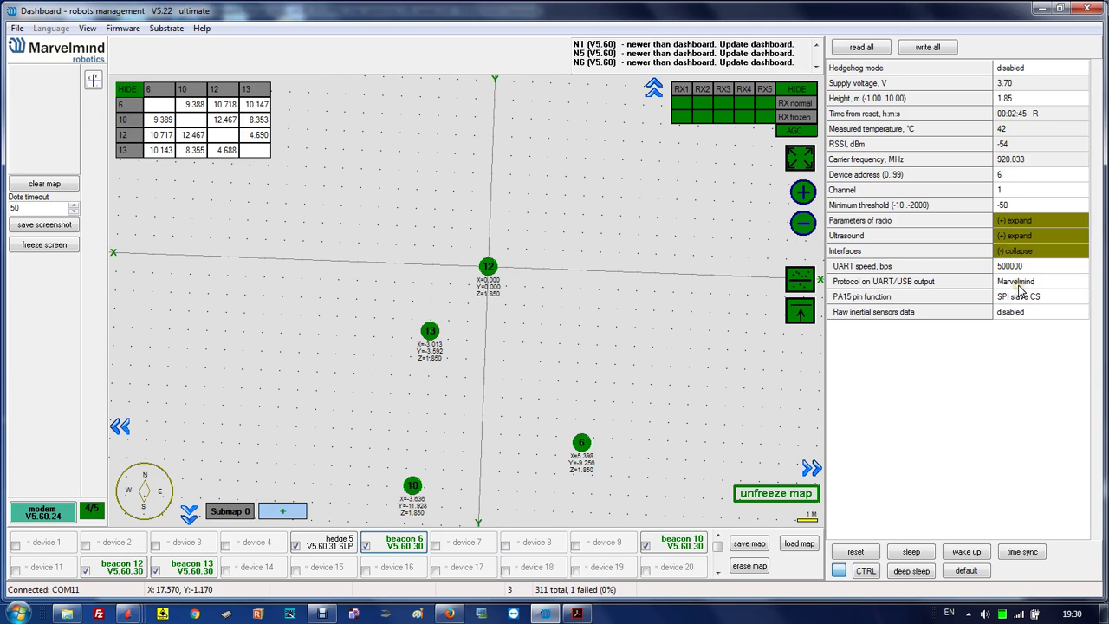
Collapse Interfaces and switch to beacon 10, showing address 10 and 3.94 V supply
left_click(1003, 250)
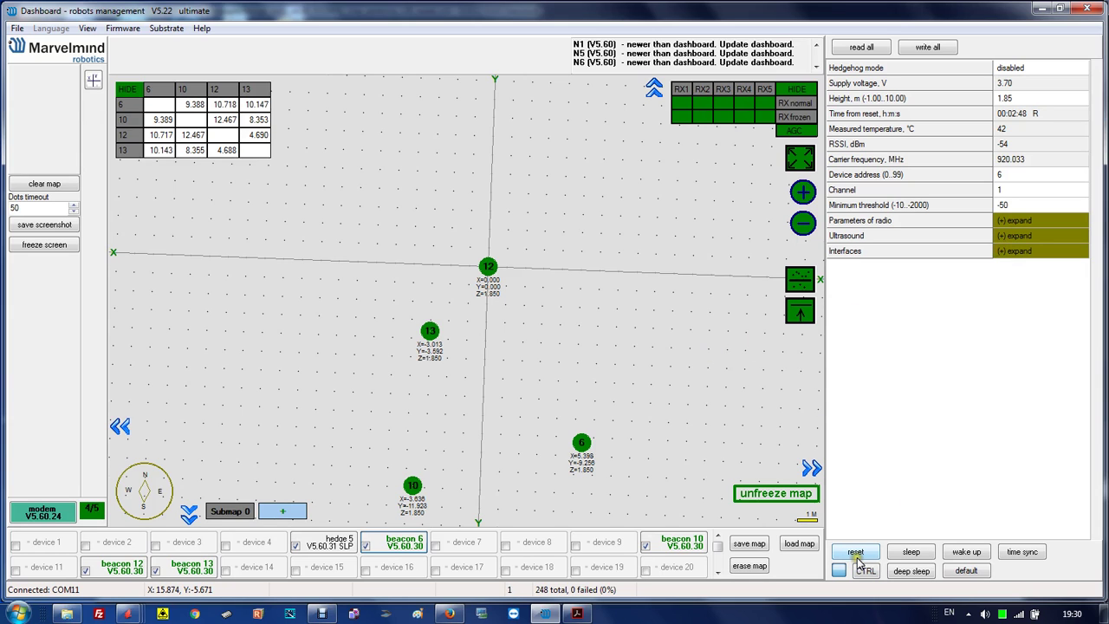
left_click(663, 541)
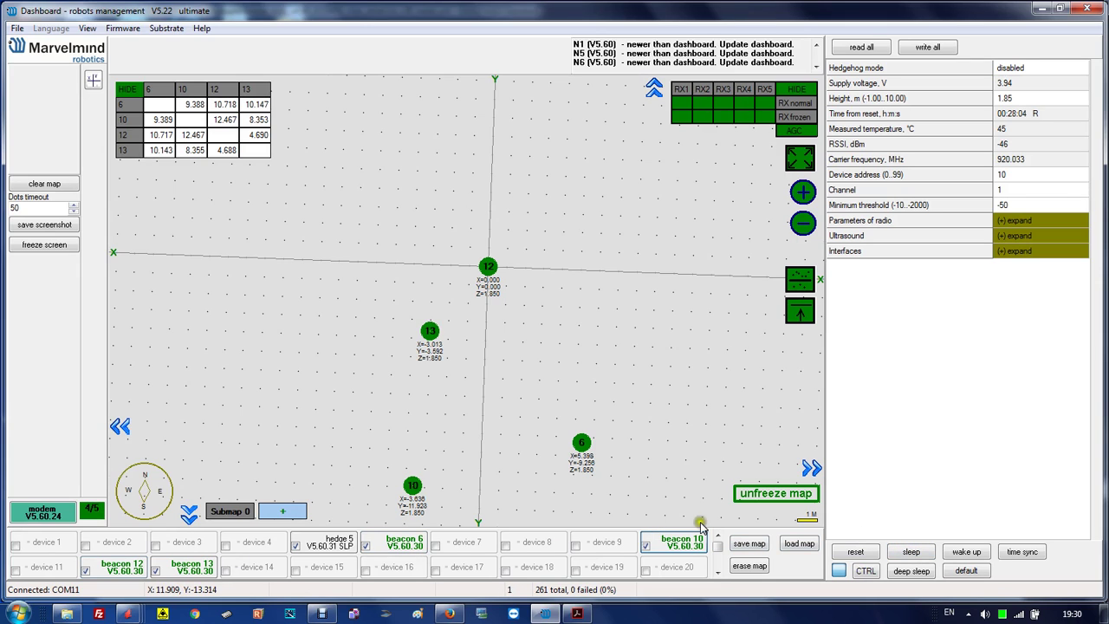
Put beacon 10 into sleep and deep sleep, then wake it up
left_click(924, 559)
left_click(914, 572)
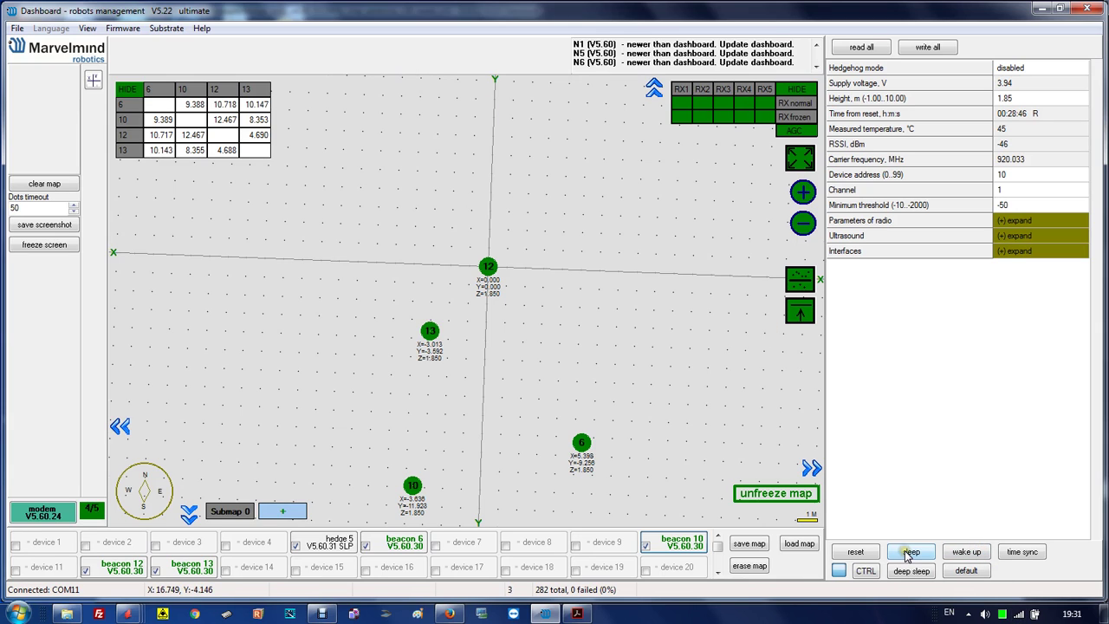
left_click(957, 552)
left_click(967, 553)
left_click(959, 552)
Synchronise beacon 10's time and restore its default settings
left_click(1025, 559)
left_click(1027, 560)
left_click(970, 575)
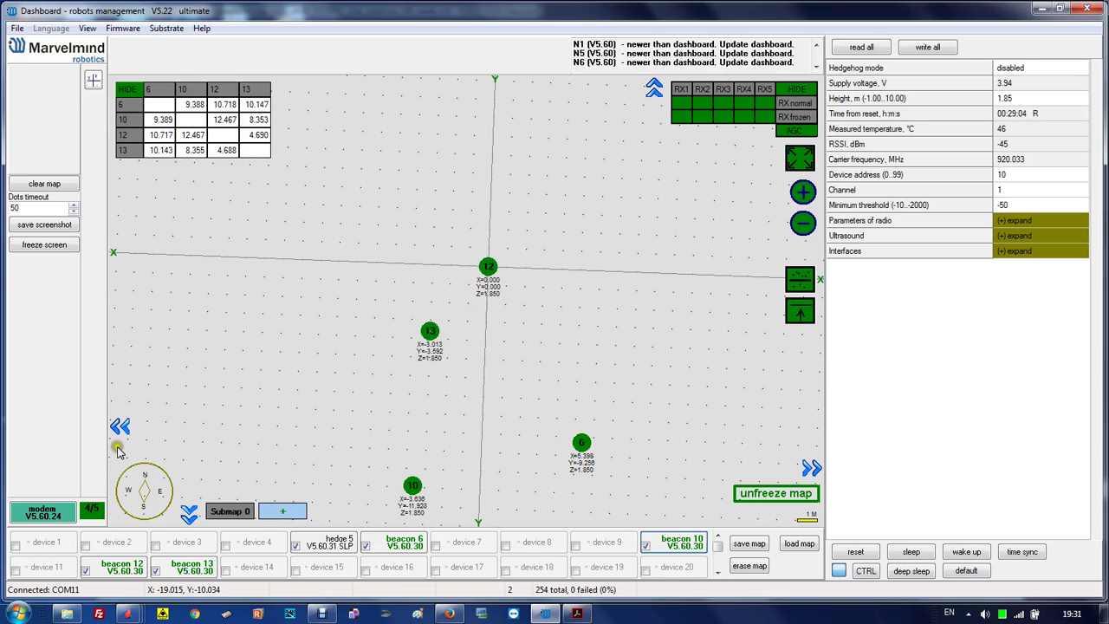
left_click(273, 458)
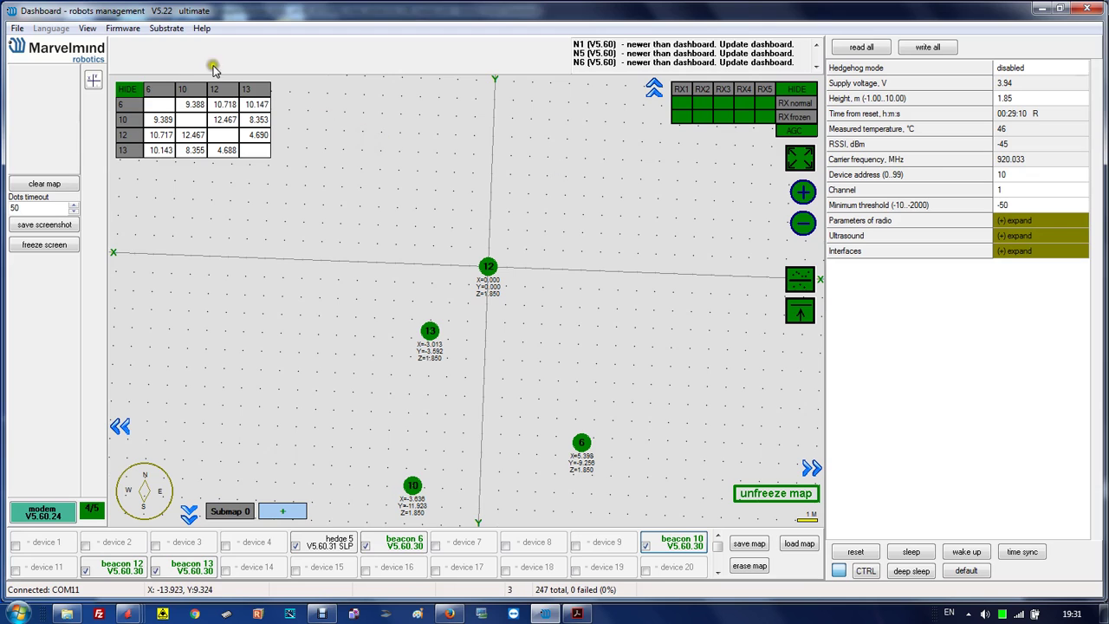
left_click(124, 28)
left_click(148, 48)
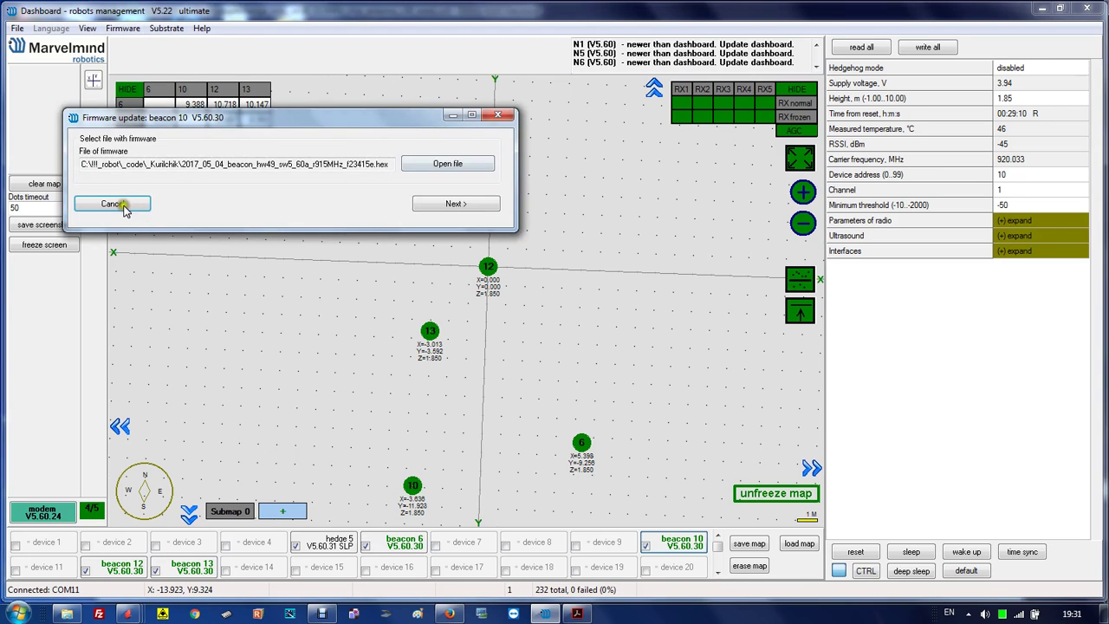
left_click(119, 204)
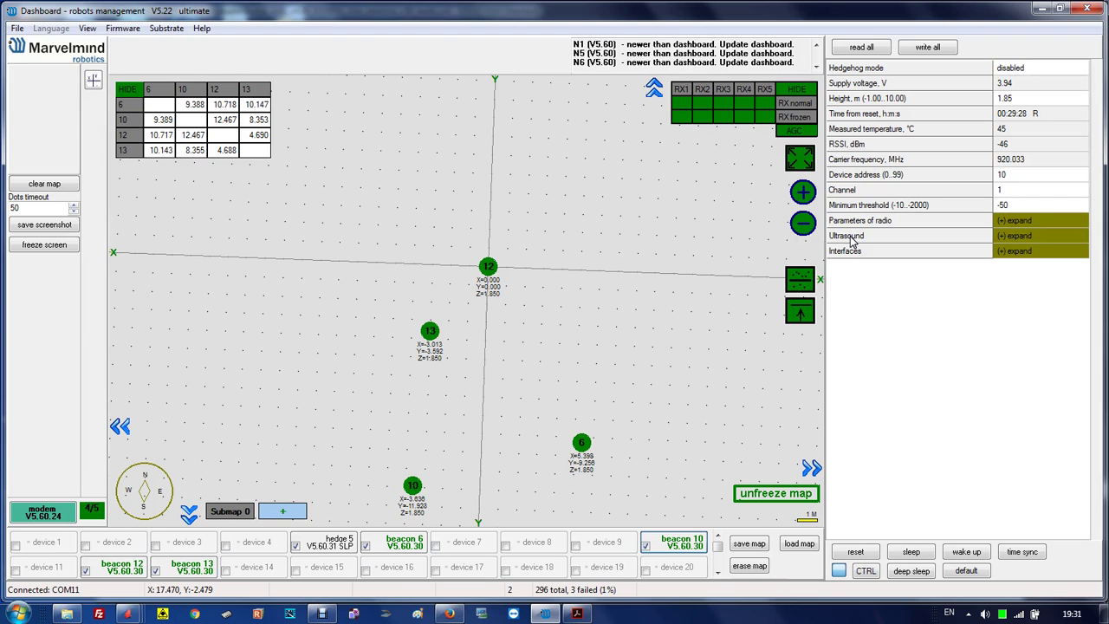
Pan the beacon map up-left and reset beacon 10
left_click(675, 366)
left_click_drag(675, 366, 658, 302)
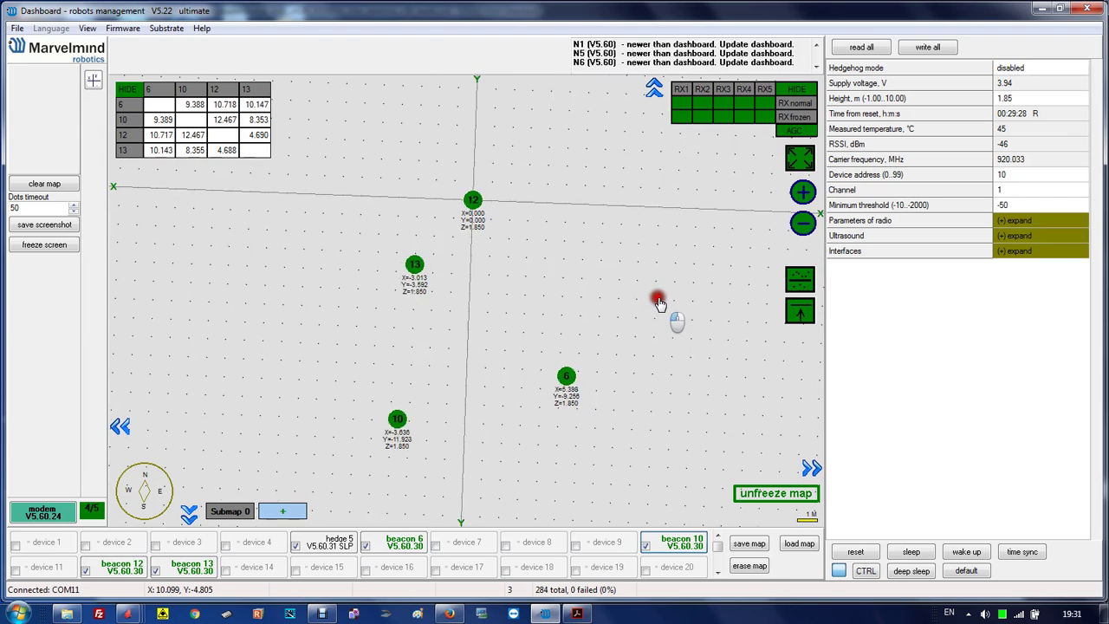
left_click(880, 557)
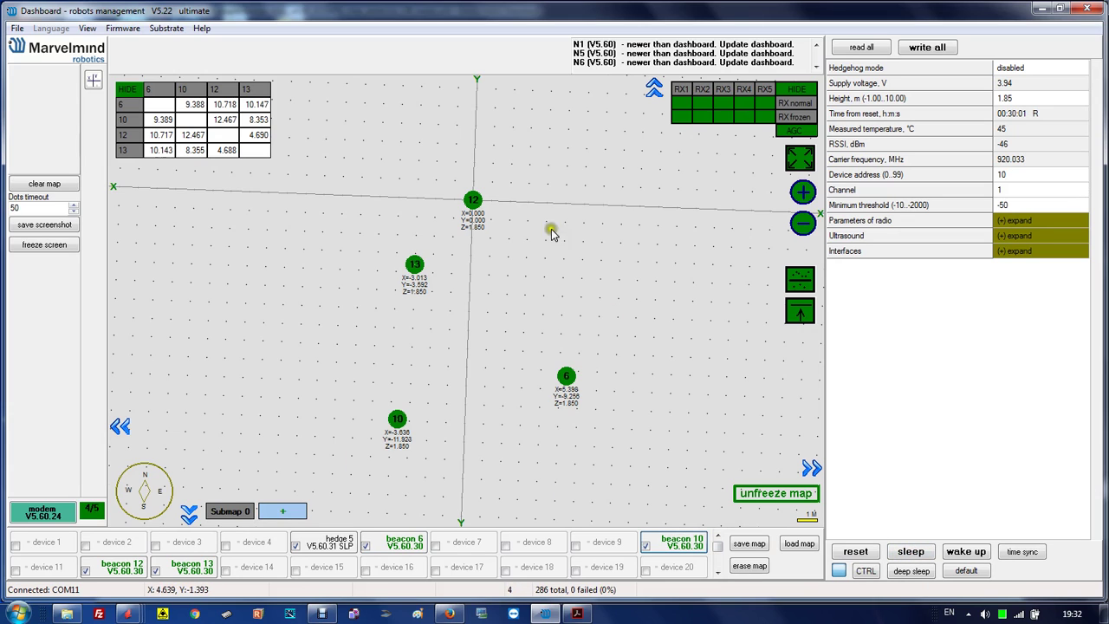
CTRL-broadcast wake-up, tick beacon 10 in the device list, and send wake-up again
left_click(969, 555)
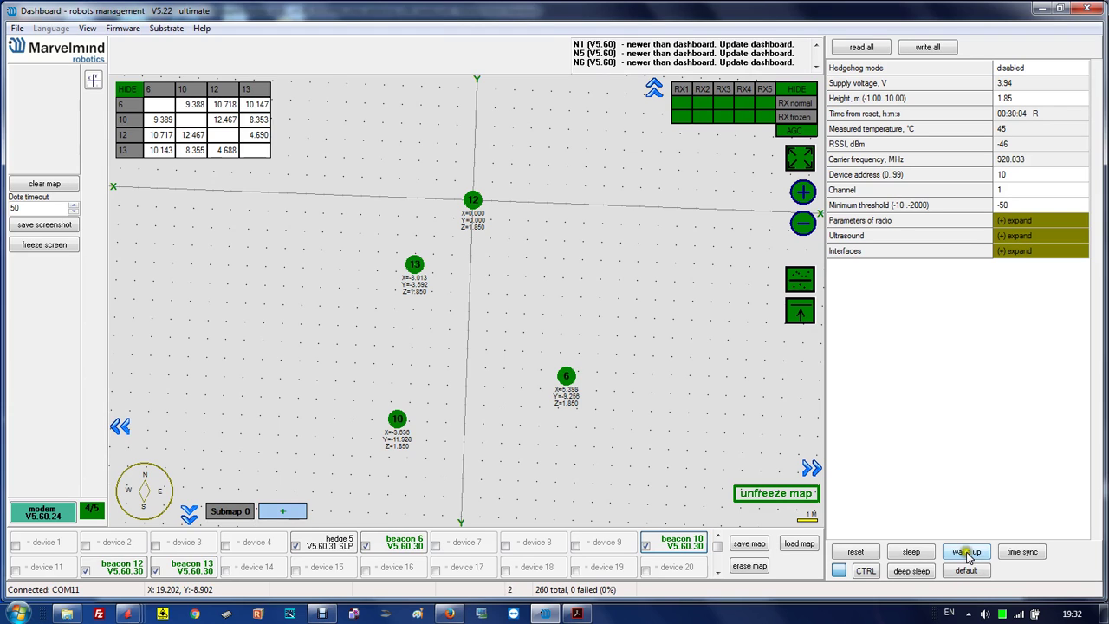
left_click(645, 546)
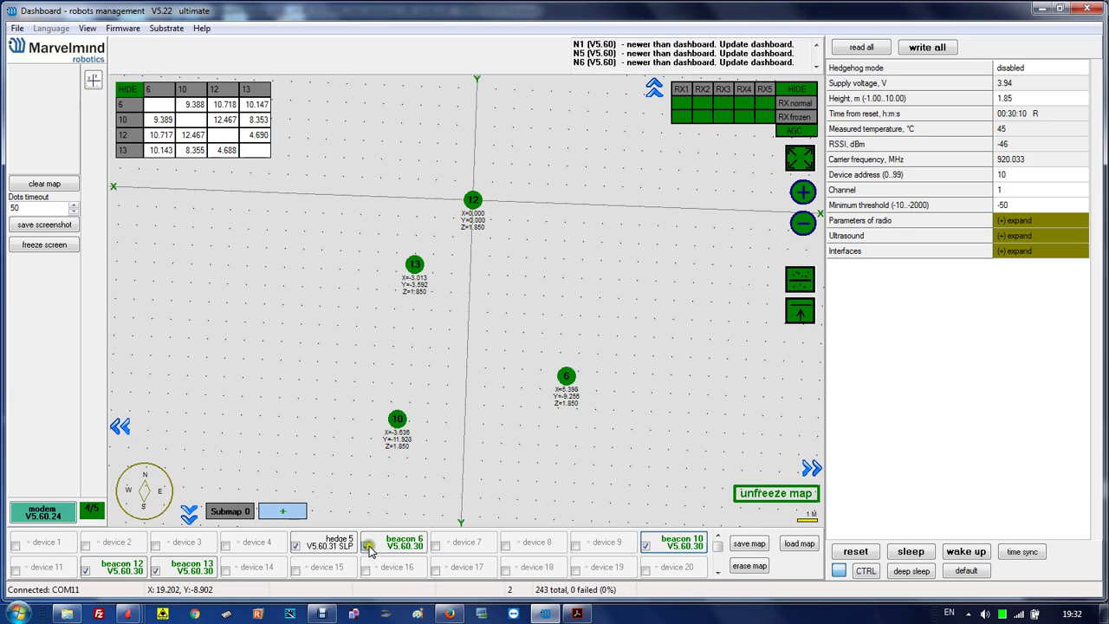
left_click(986, 551)
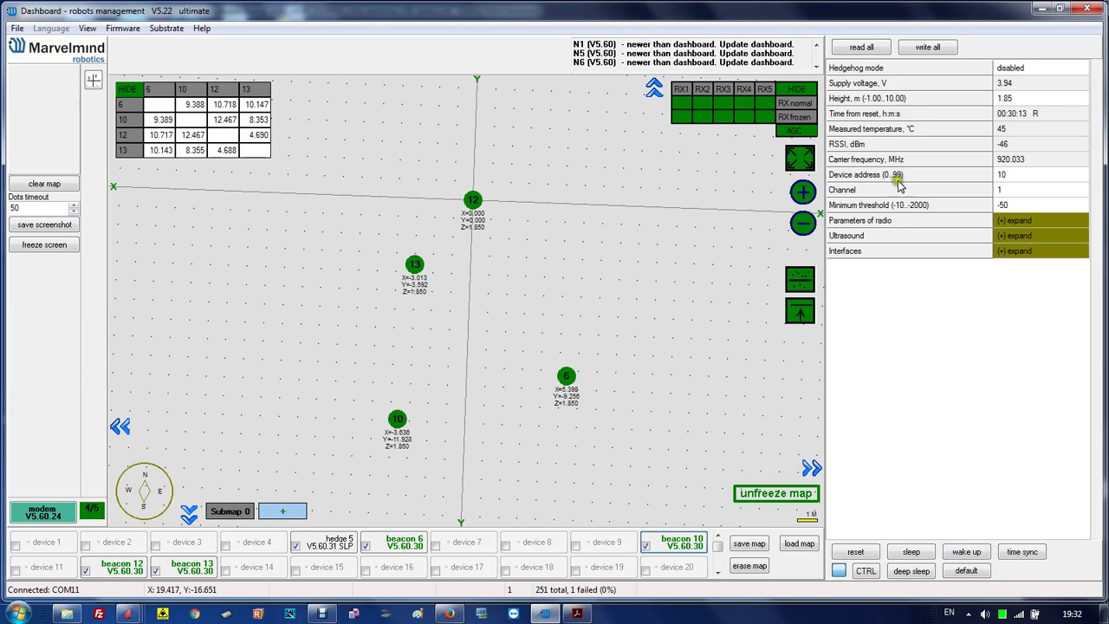
left_click(678, 544)
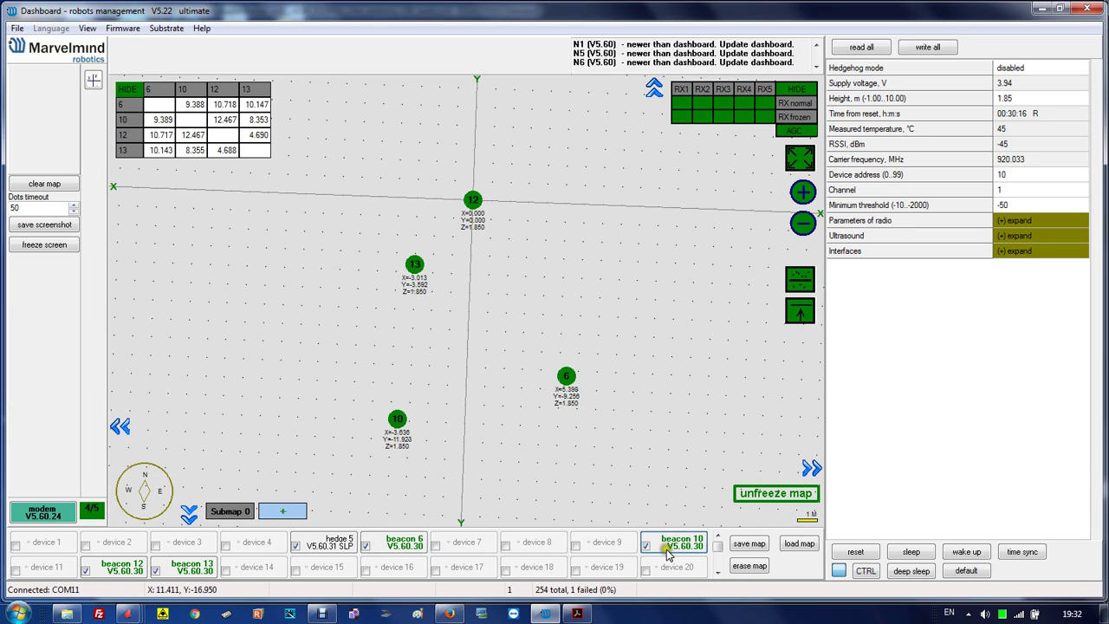